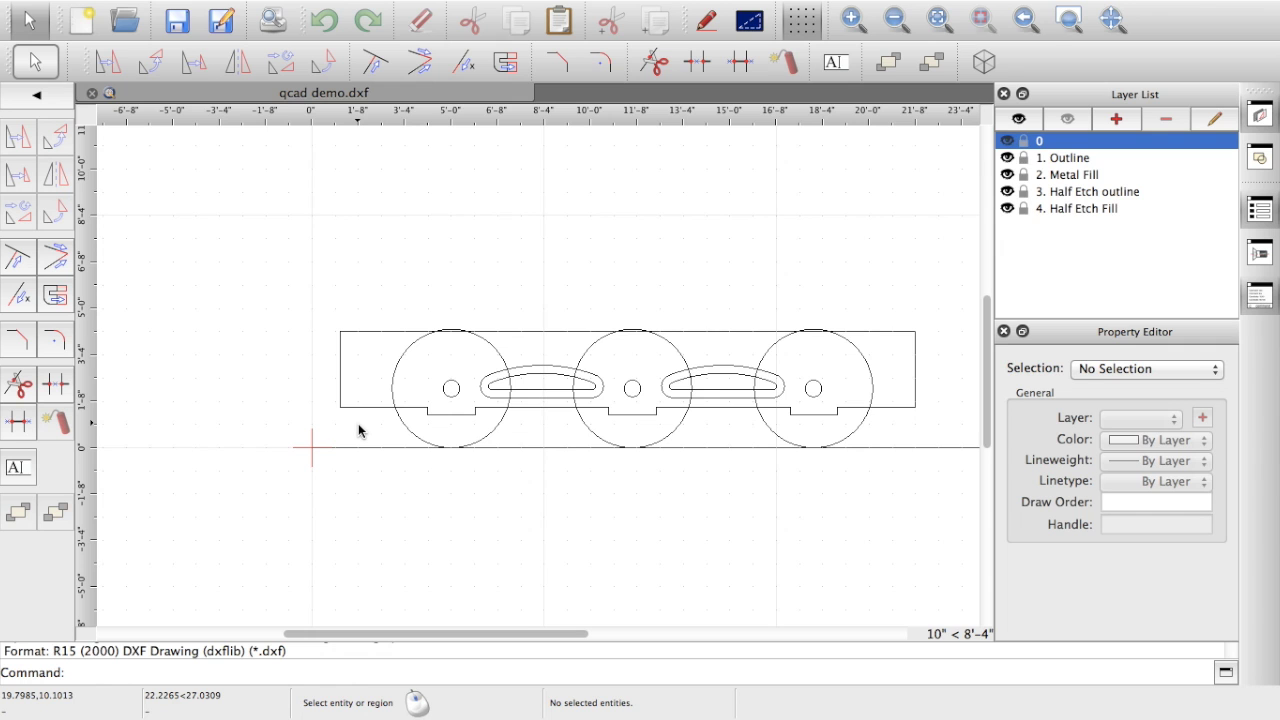
Zoom to the frame's left end, hide layer 0 and make 1. Outline the current layer.
scroll(359, 431, "up", 6)
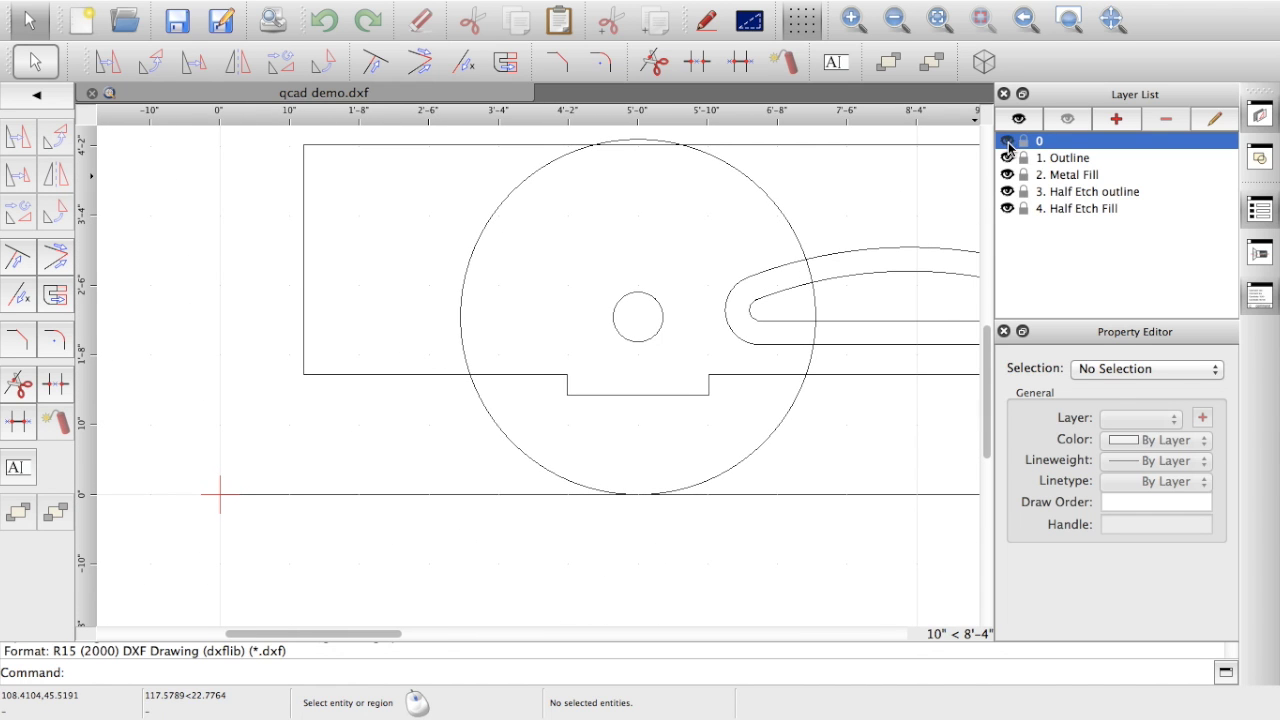
left_click(1008, 145)
left_click(1066, 162)
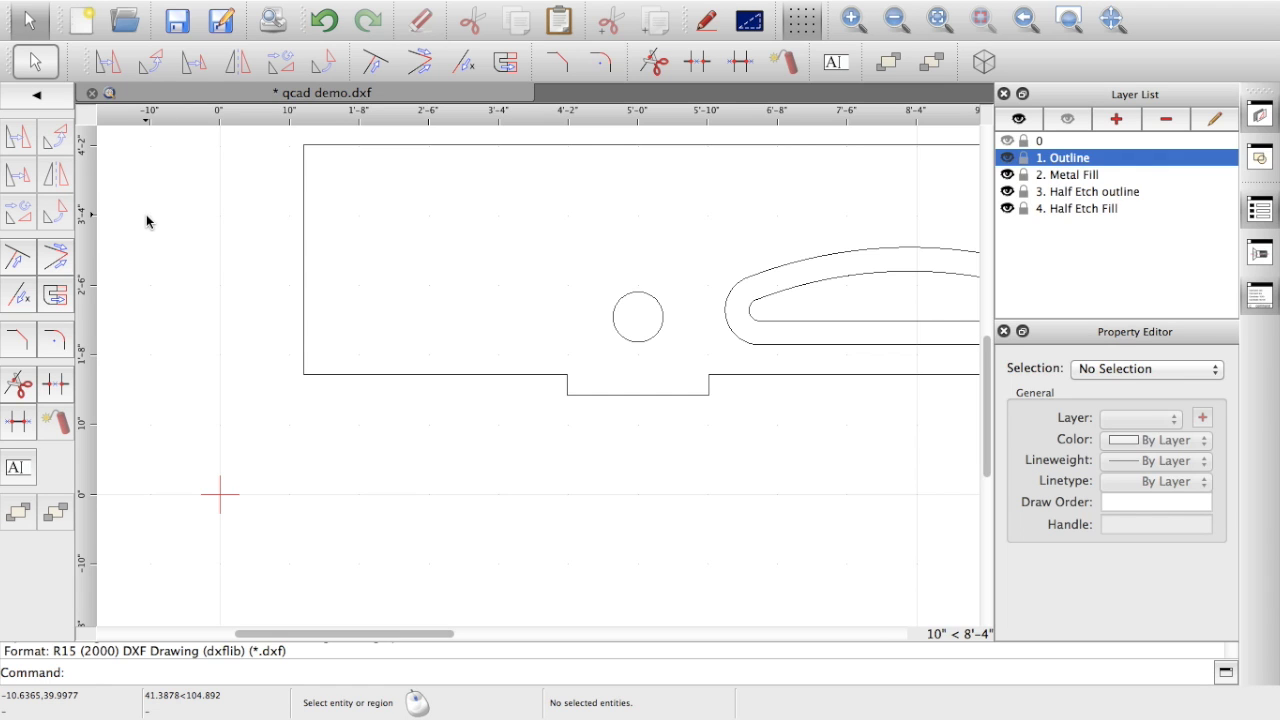
key("Escape")
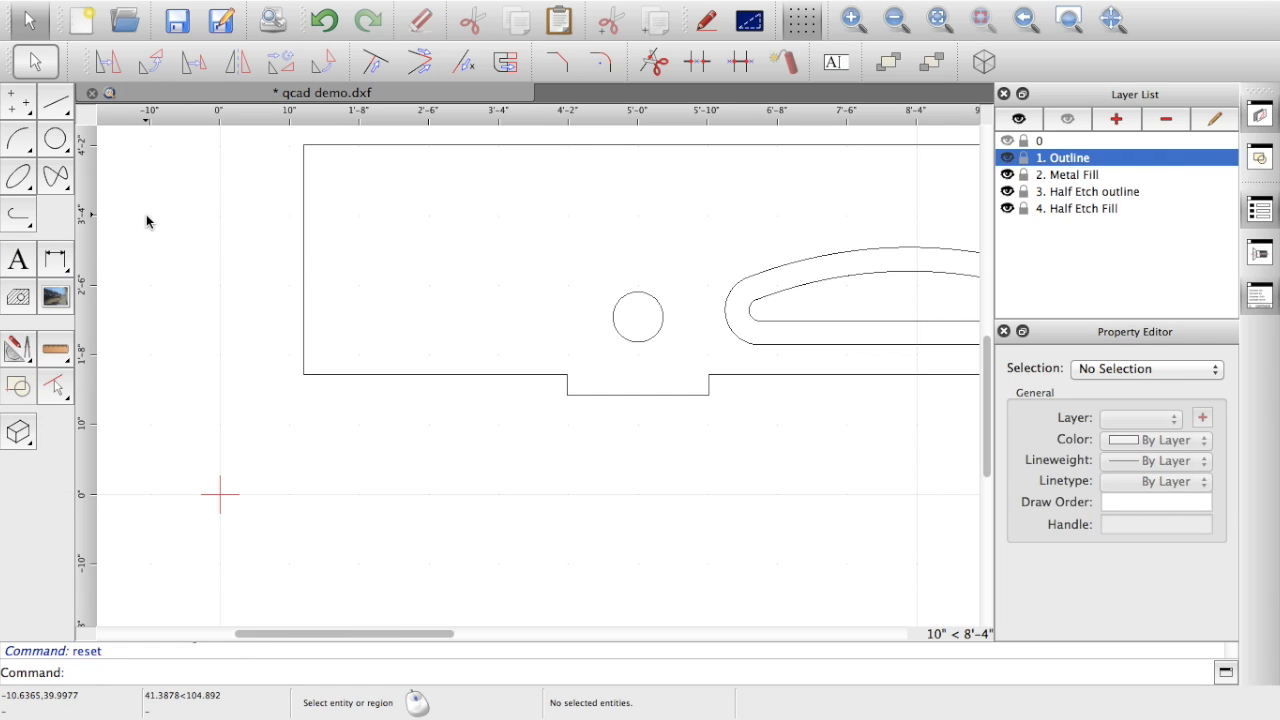
Draw a parallel line offset 2 inside the frame's left edge.
left_click(55, 102)
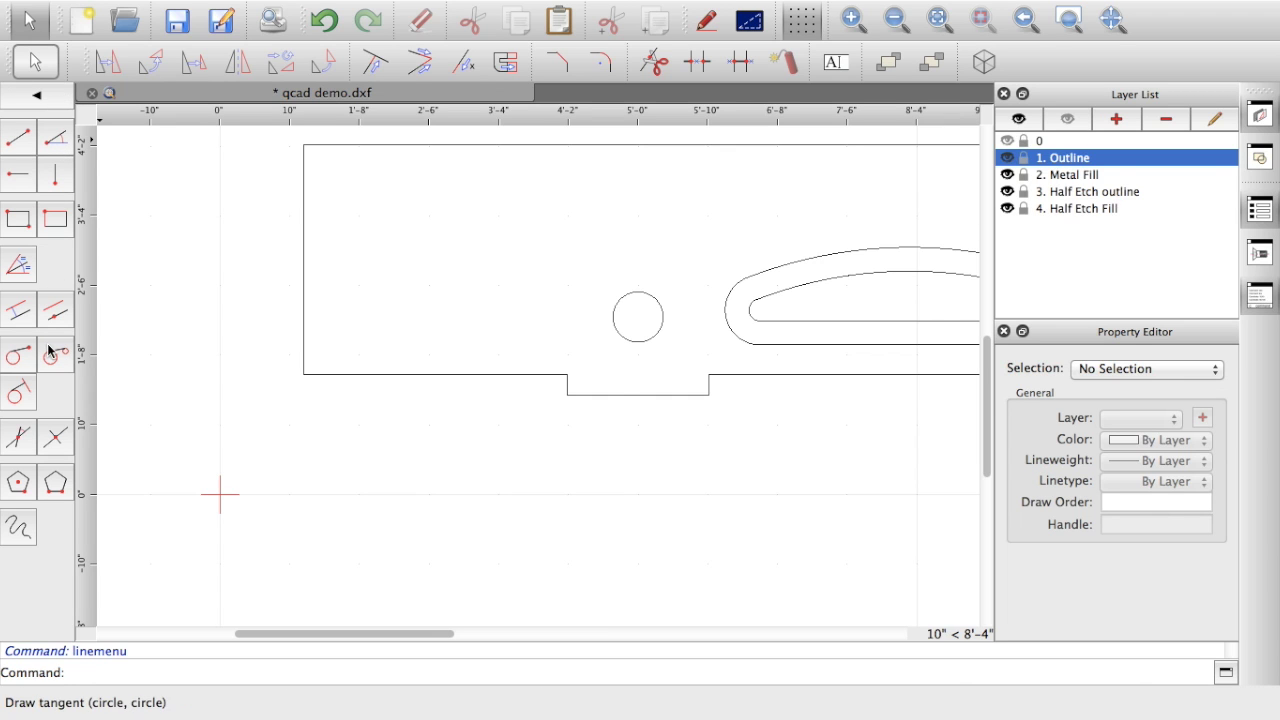
left_click(19, 313)
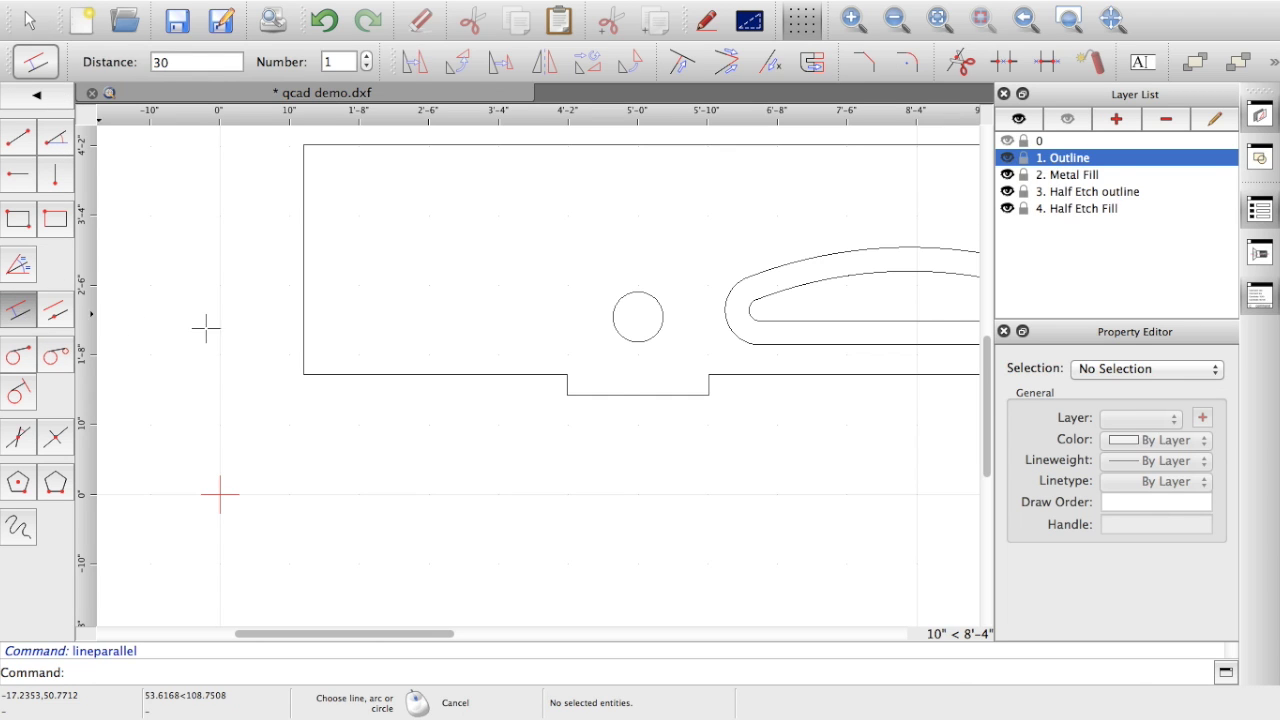
left_click(305, 309)
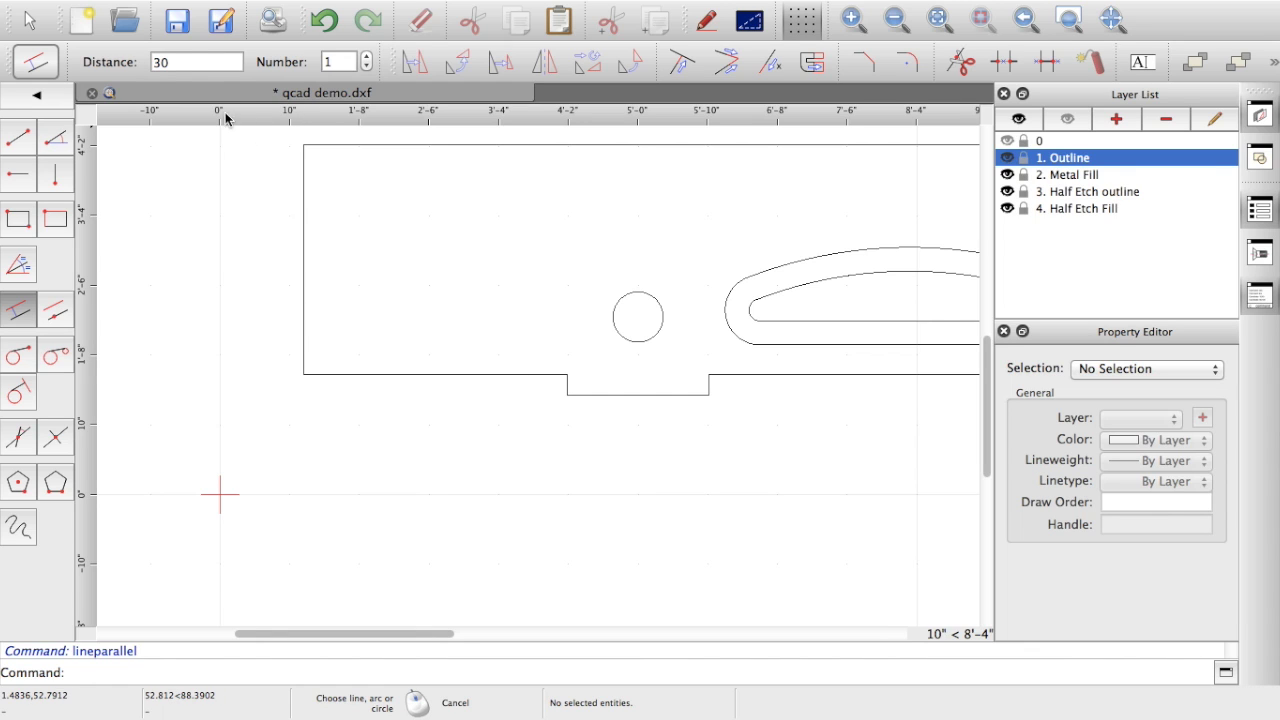
double_click(172, 63)
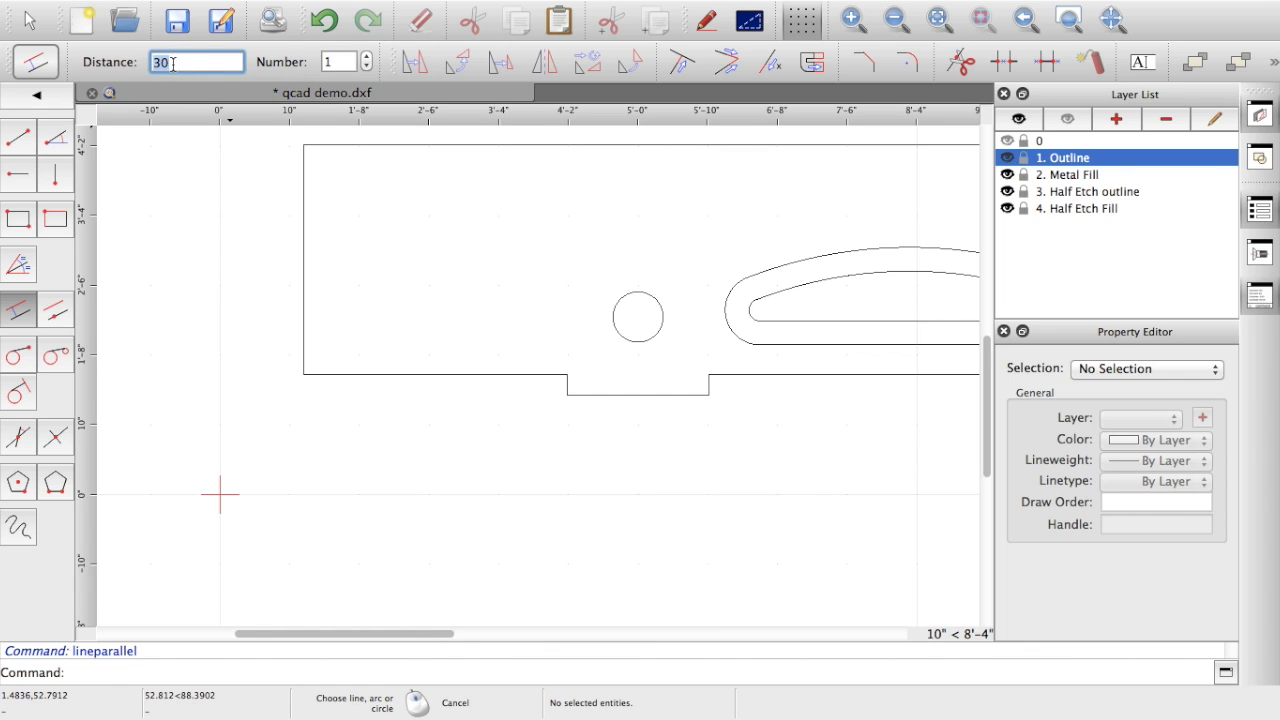
type("2")
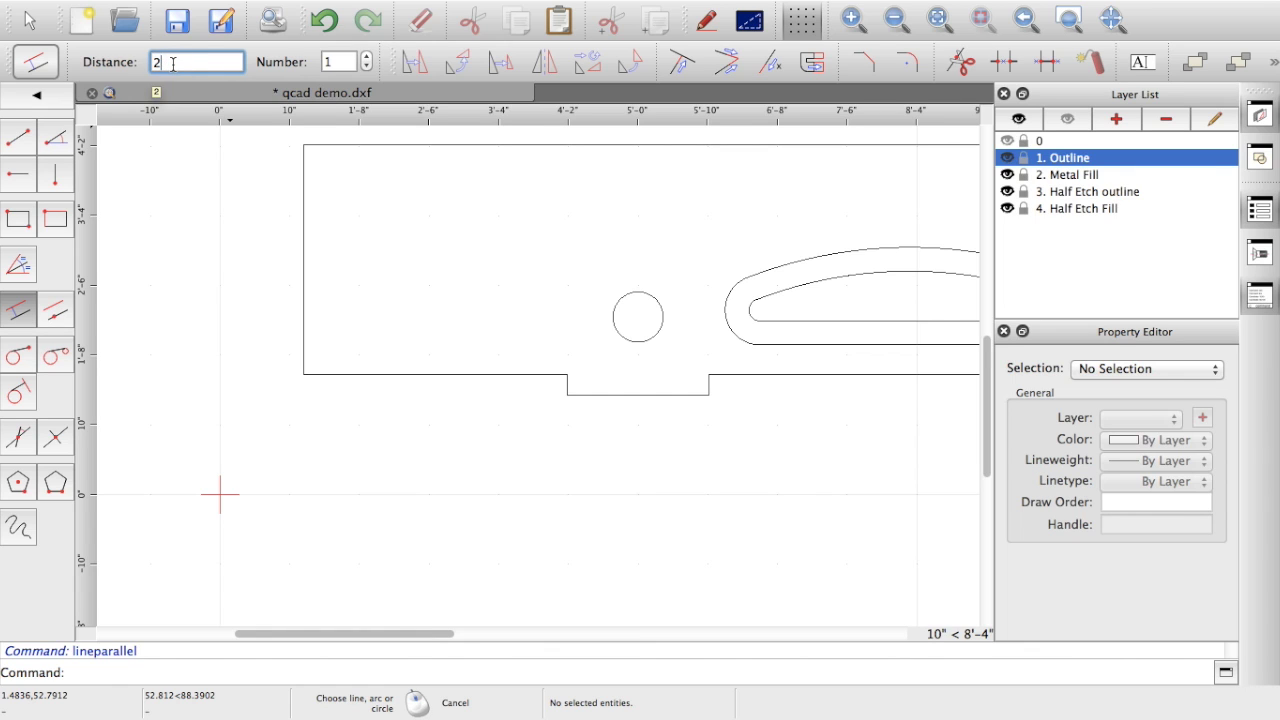
left_click(311, 284)
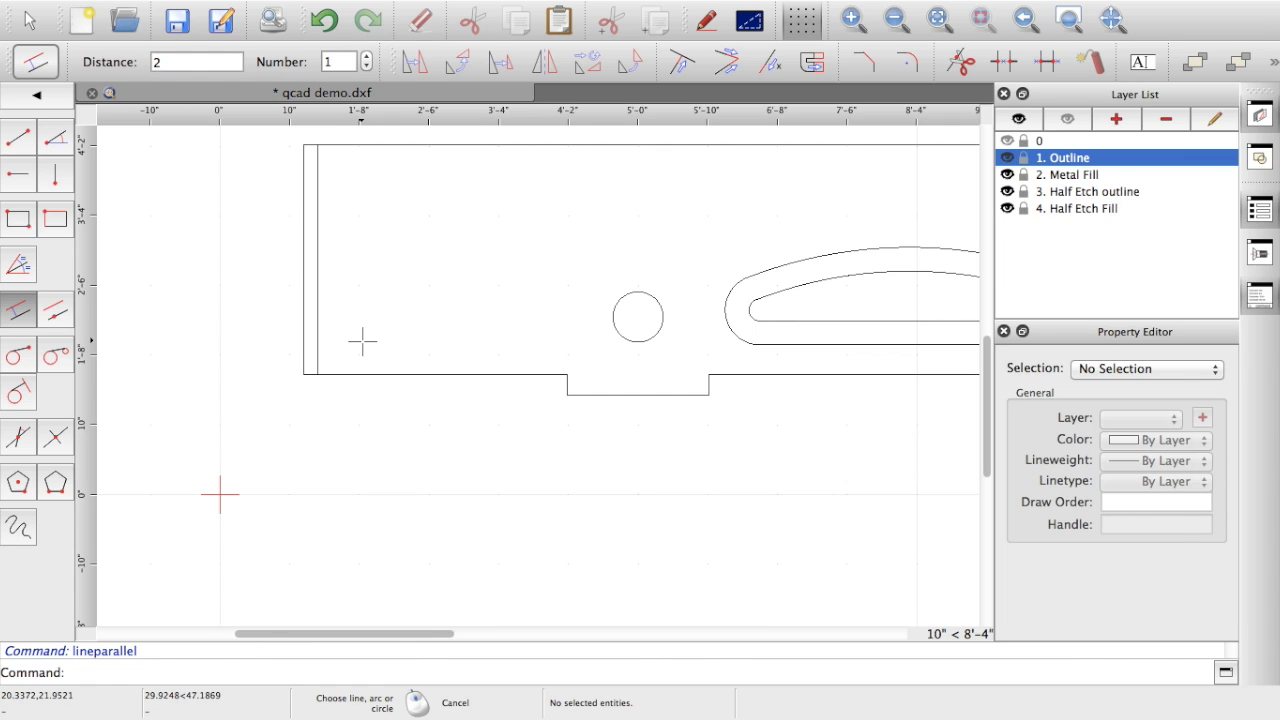
Draw a parallel line offset 2.5 below the bottom edge.
left_click(170, 65)
type(".5")
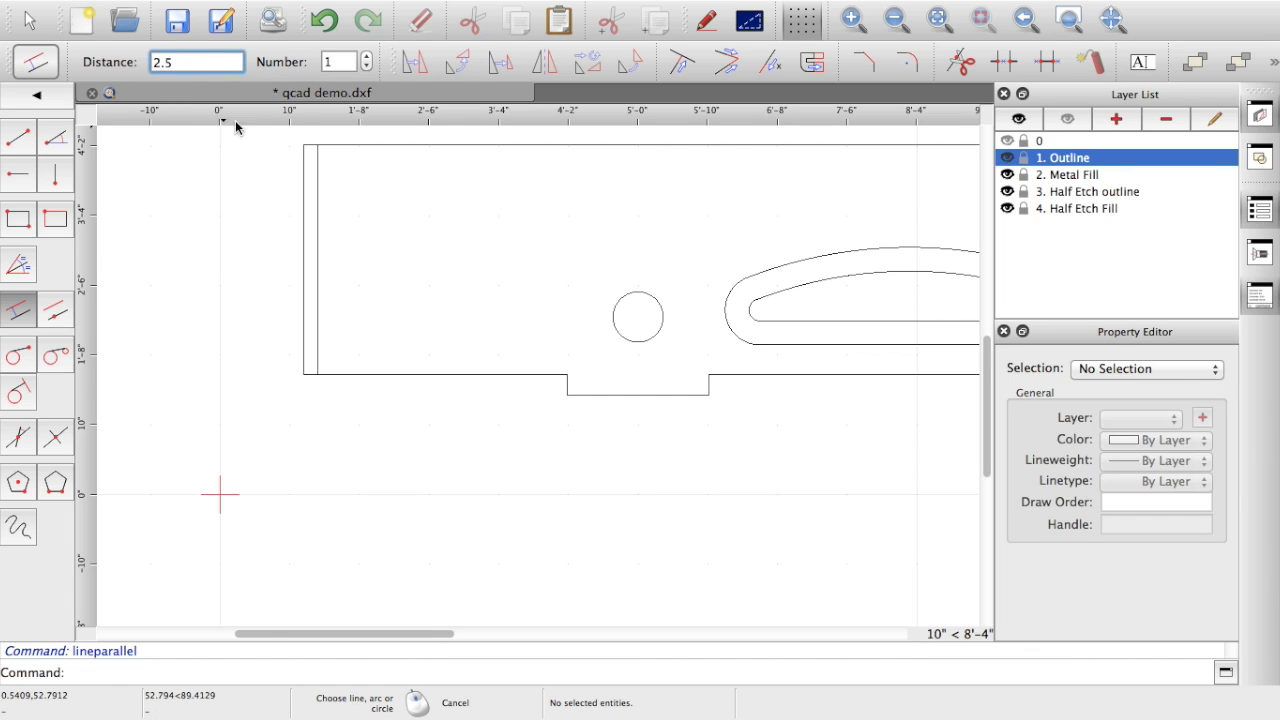
left_click(455, 380)
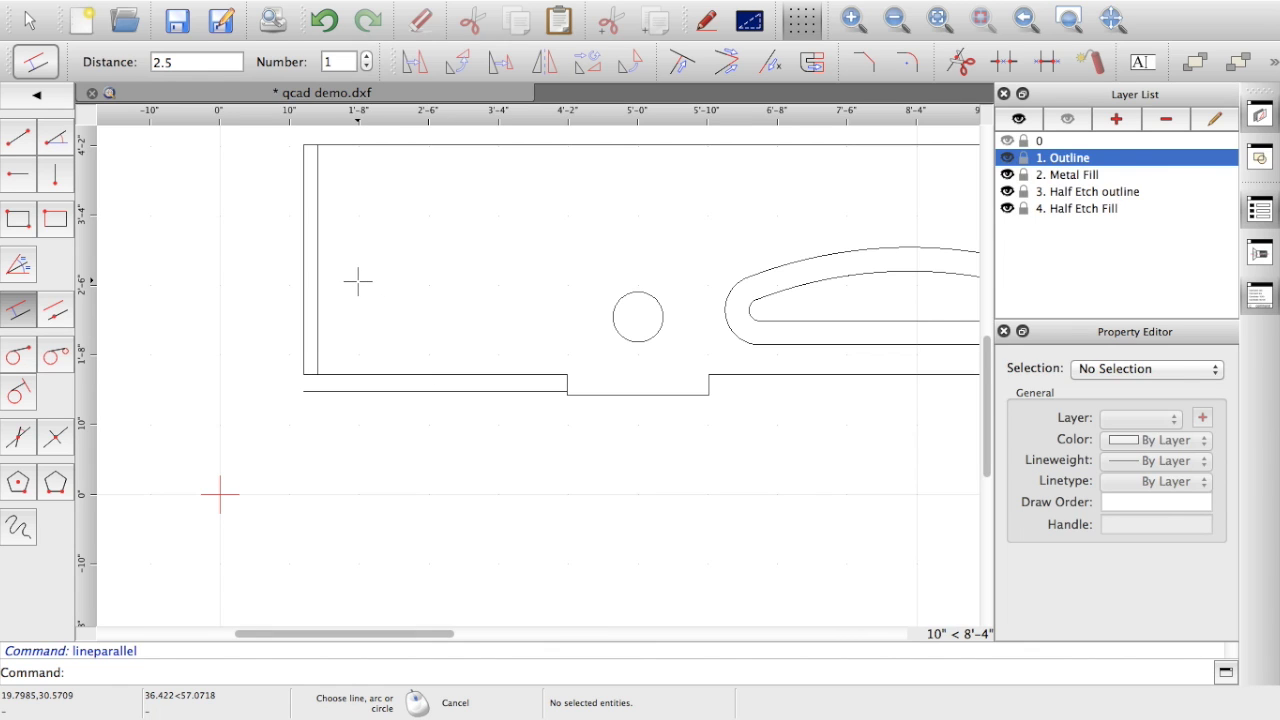
Draw a vertical parallel line 24 right of the inner left line.
left_click(175, 63)
double_click(175, 63)
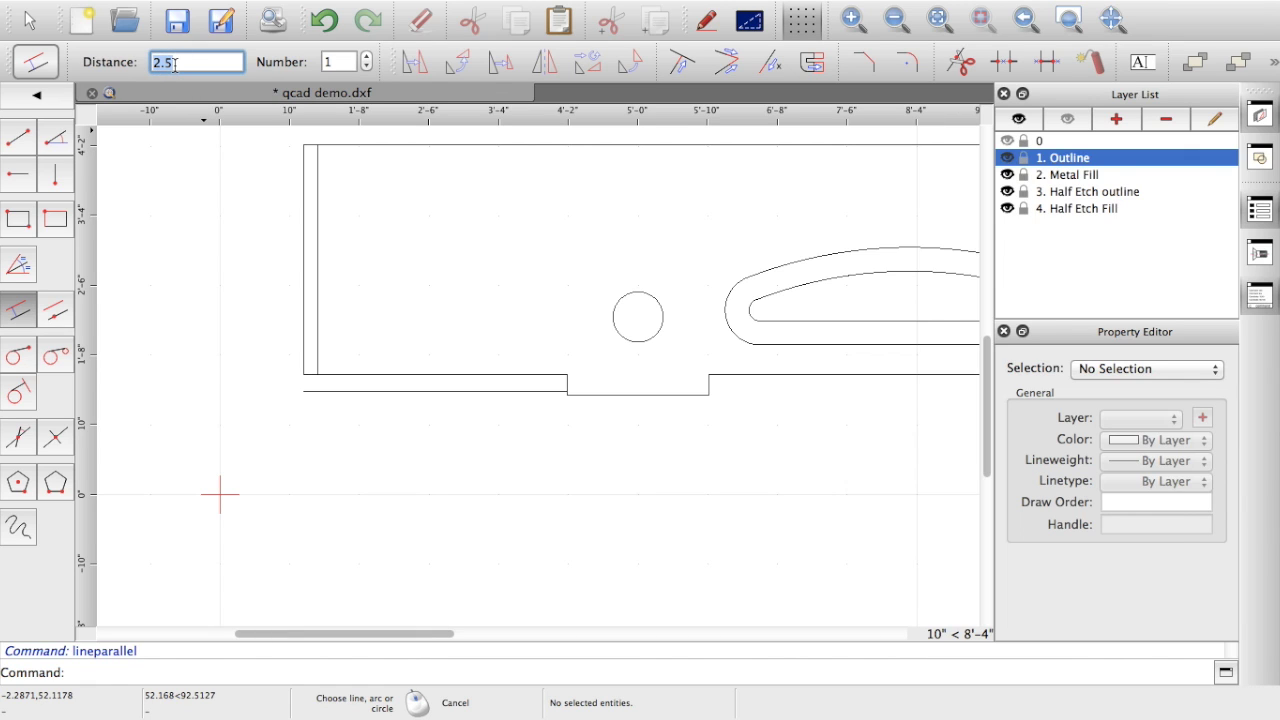
type("24")
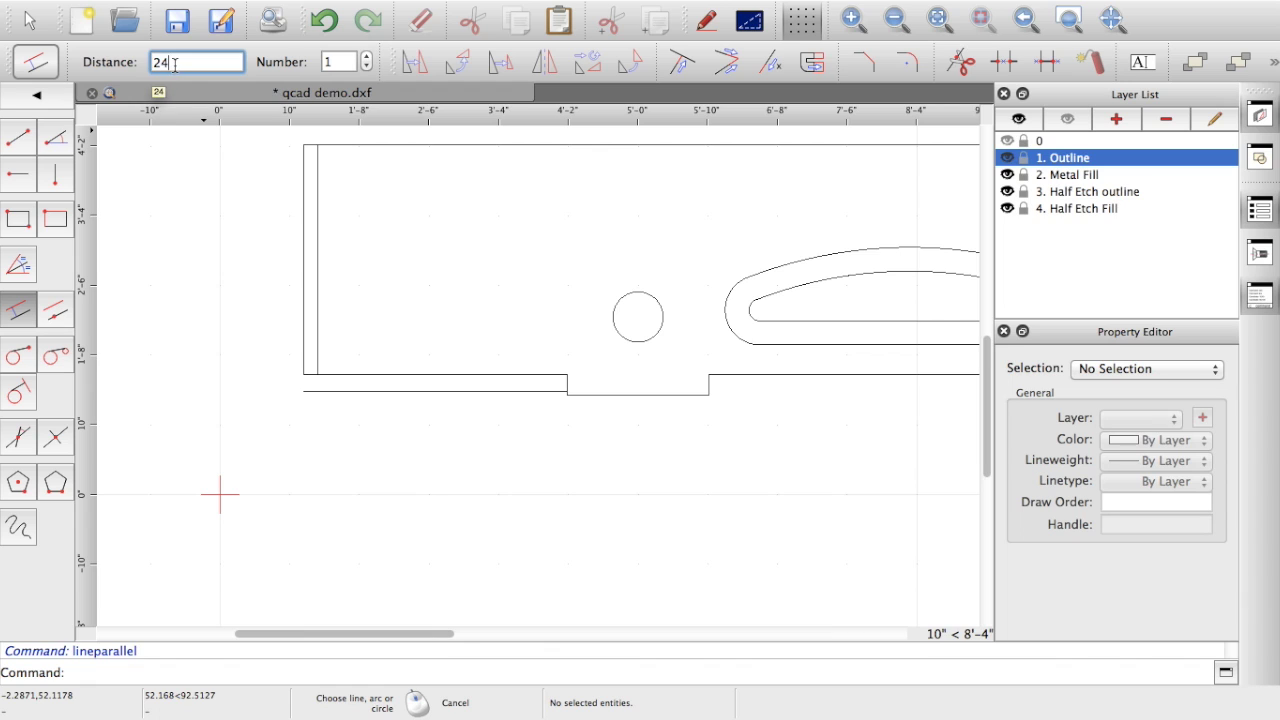
left_click(320, 307)
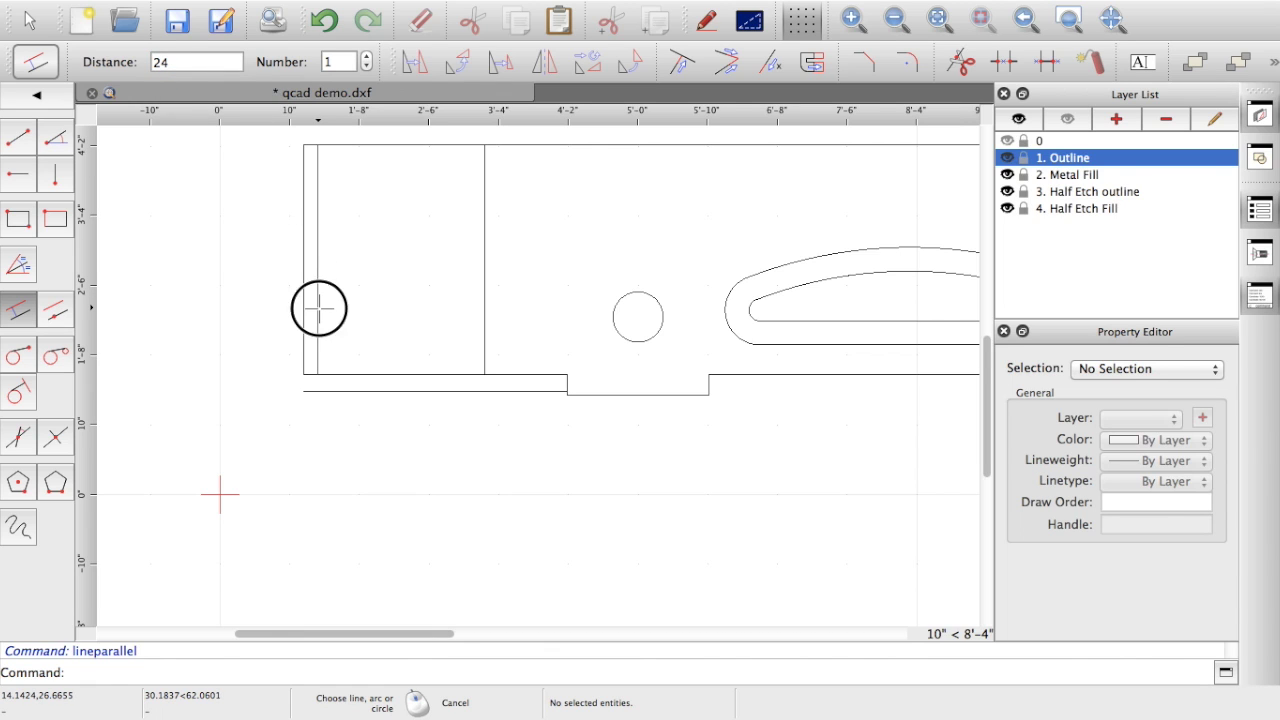
Draw a horizontal parallel line 14.25 below the top edge.
double_click(175, 62)
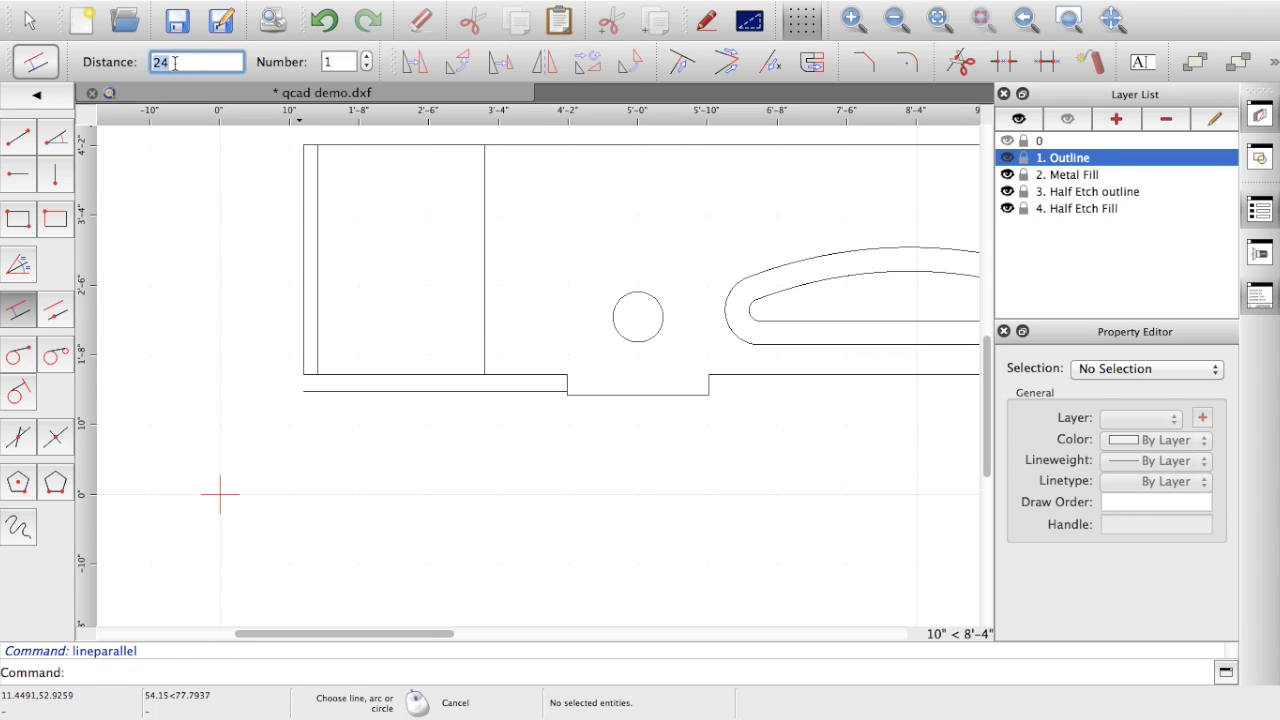
type("14.25")
left_click(343, 146)
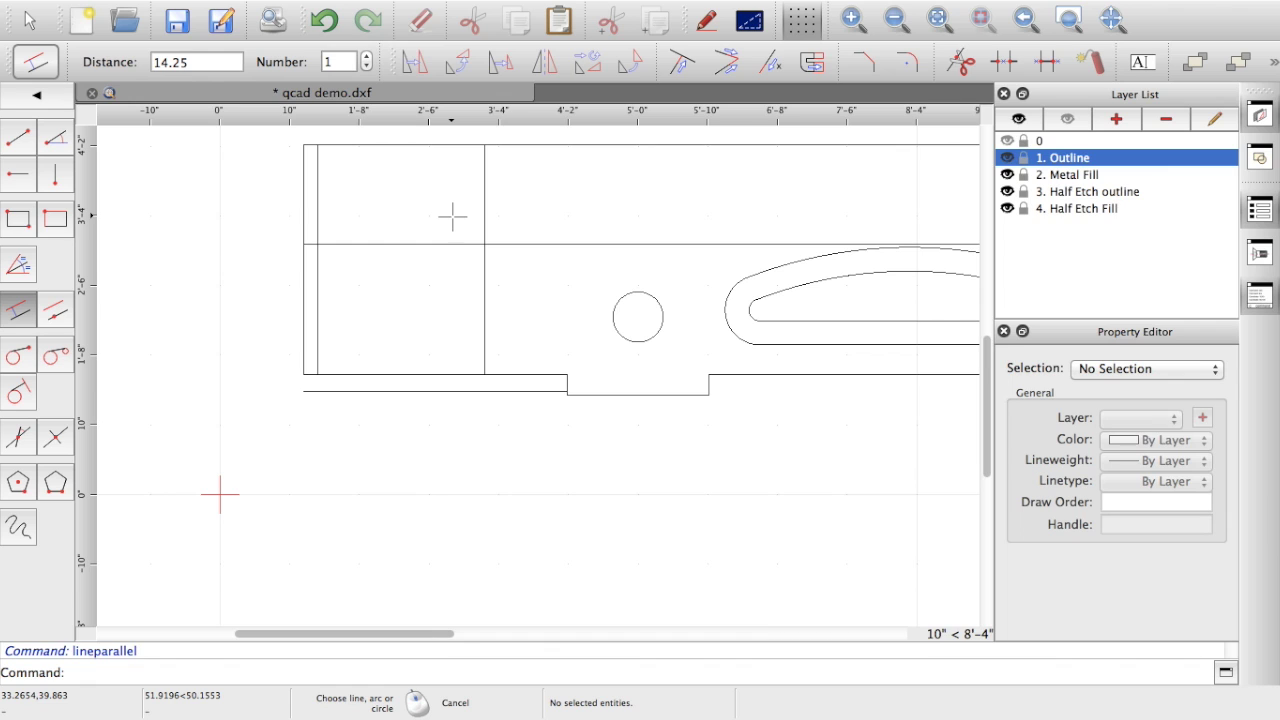
Trim Both the left edge and inner lines into a stepped corner.
left_click(727, 62)
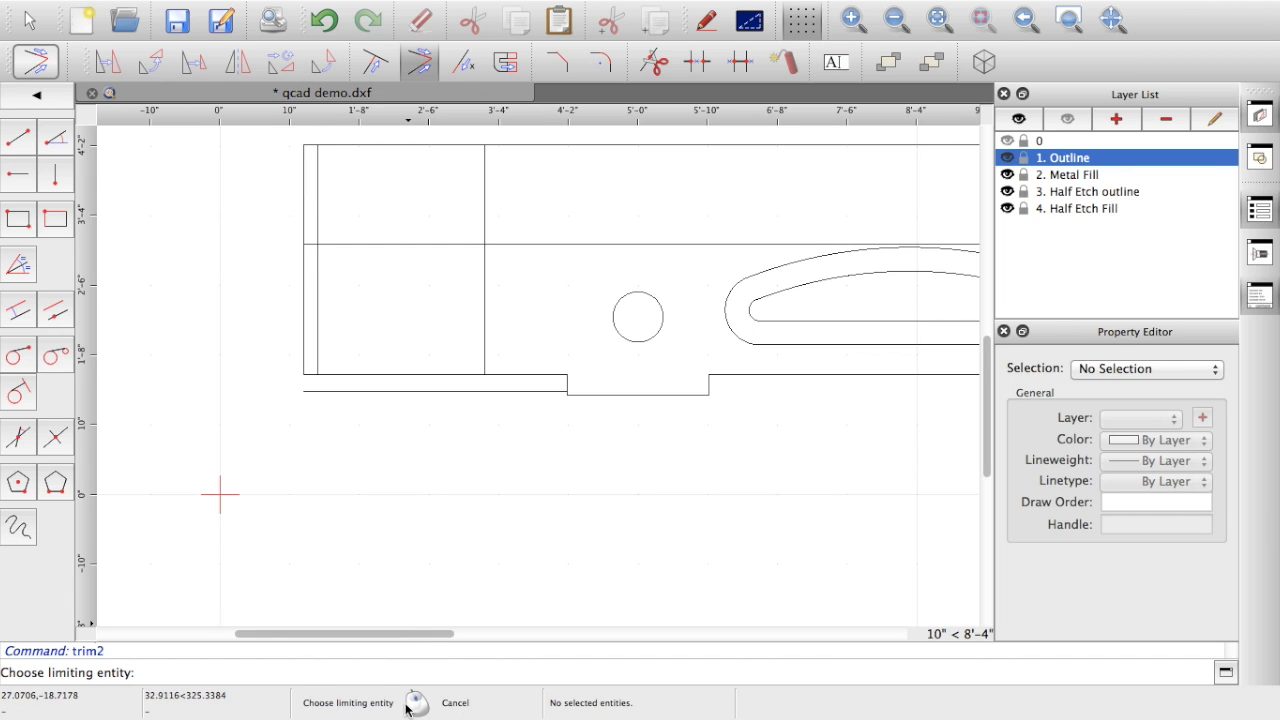
left_click(305, 220)
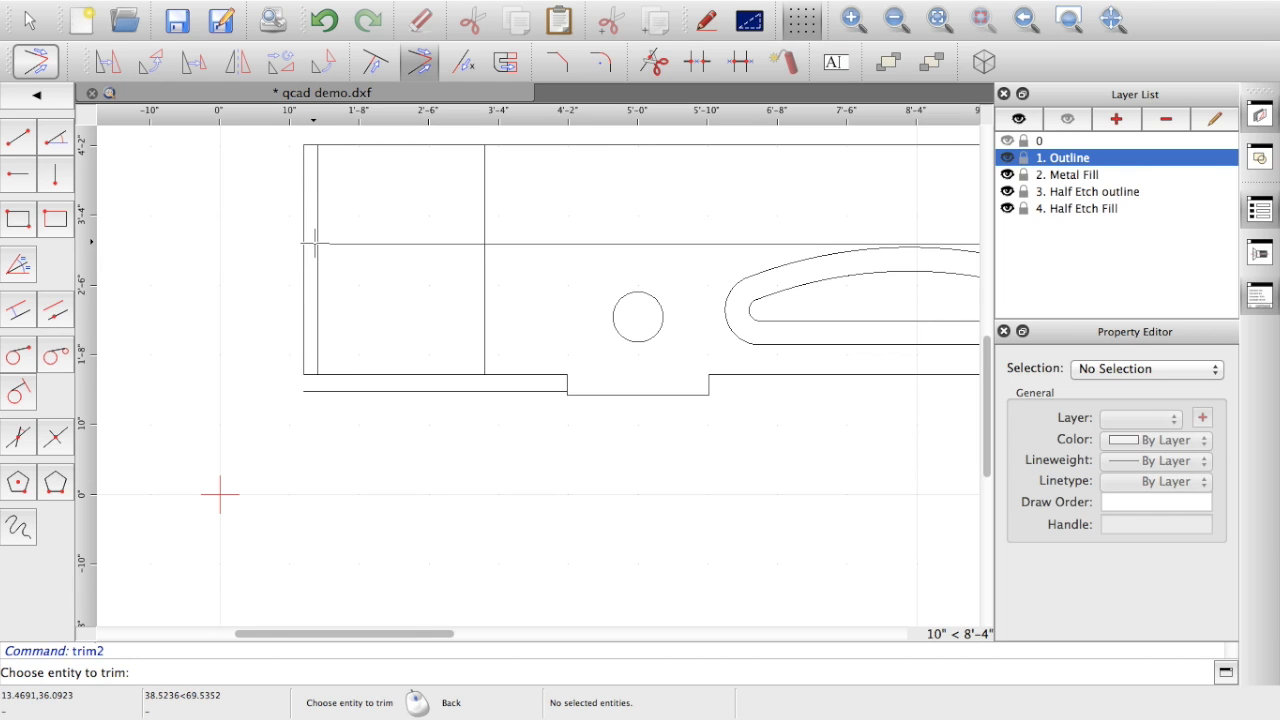
left_click(308, 248)
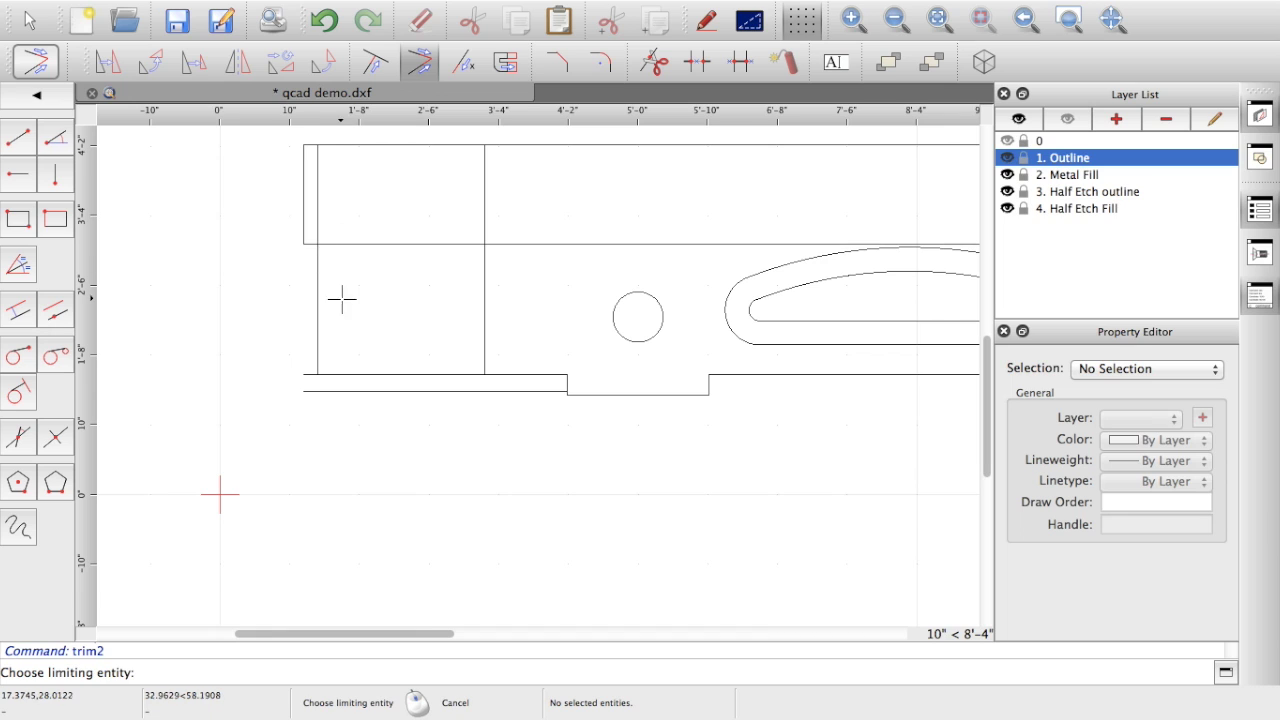
left_click(311, 245)
left_click(317, 258)
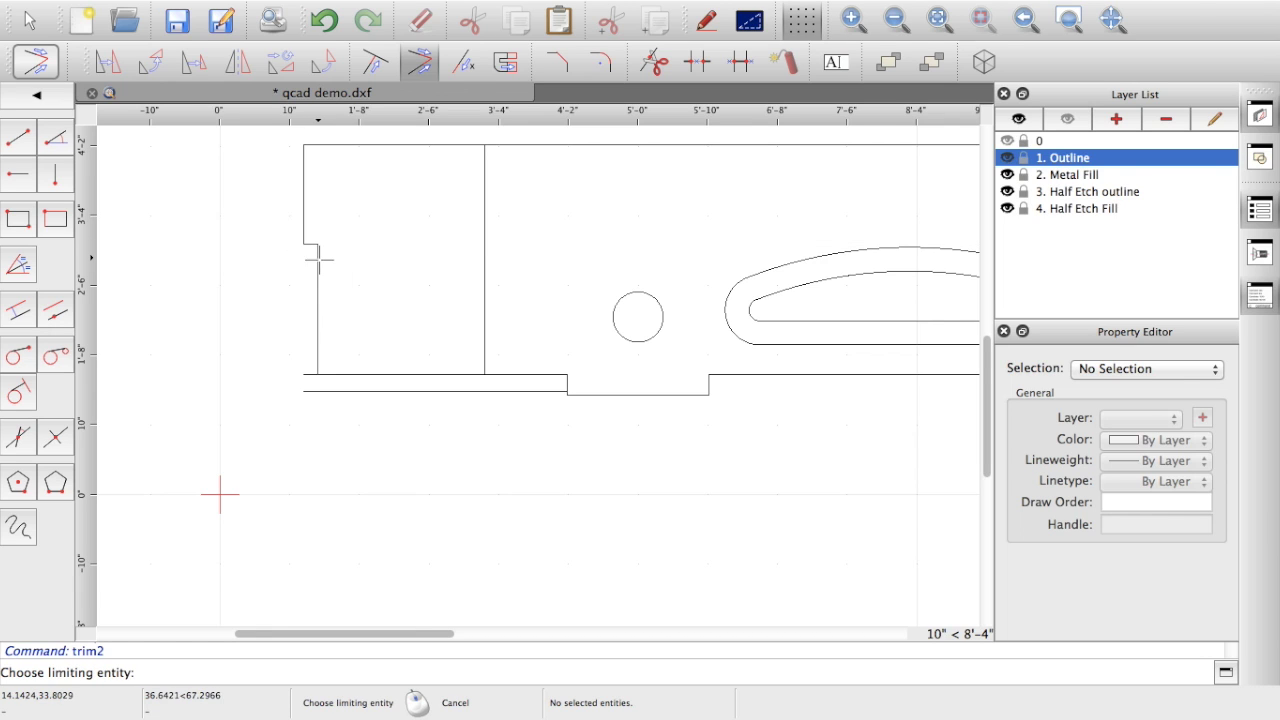
Trim the lower offset line and original bottom edge to form the lowered section.
left_click(317, 345)
left_click(364, 390)
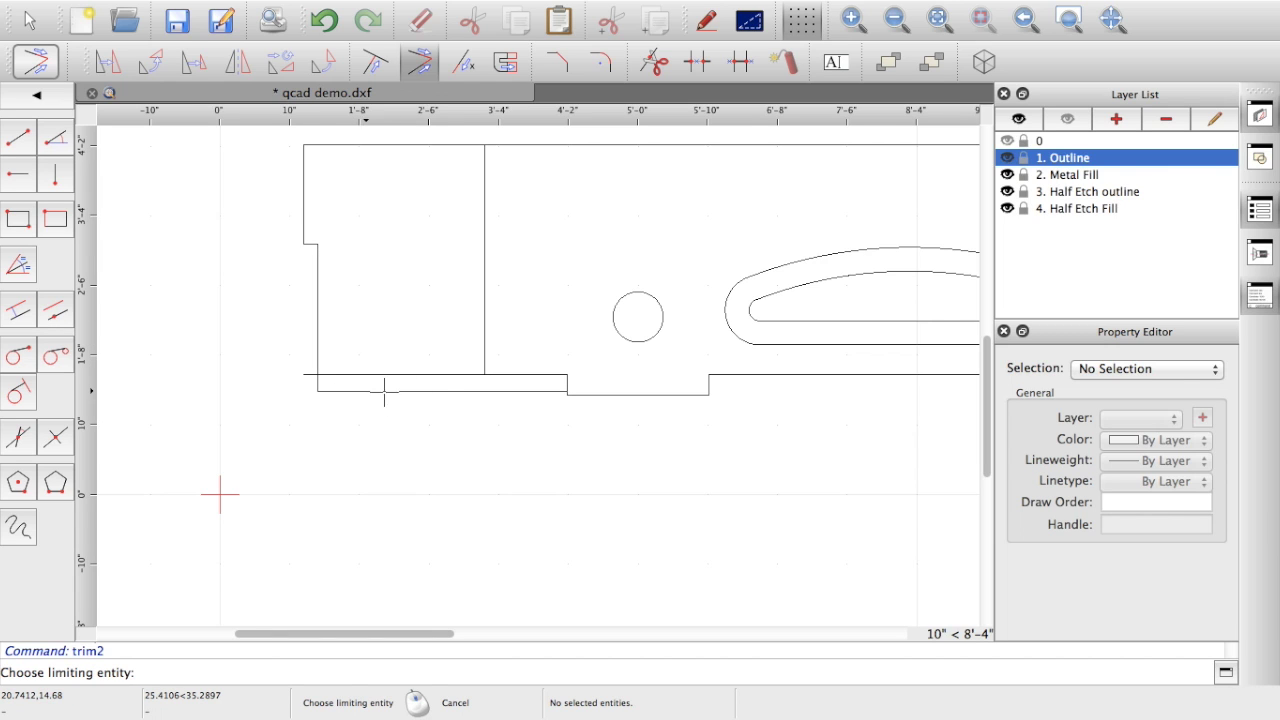
left_click(485, 347)
left_click(466, 390)
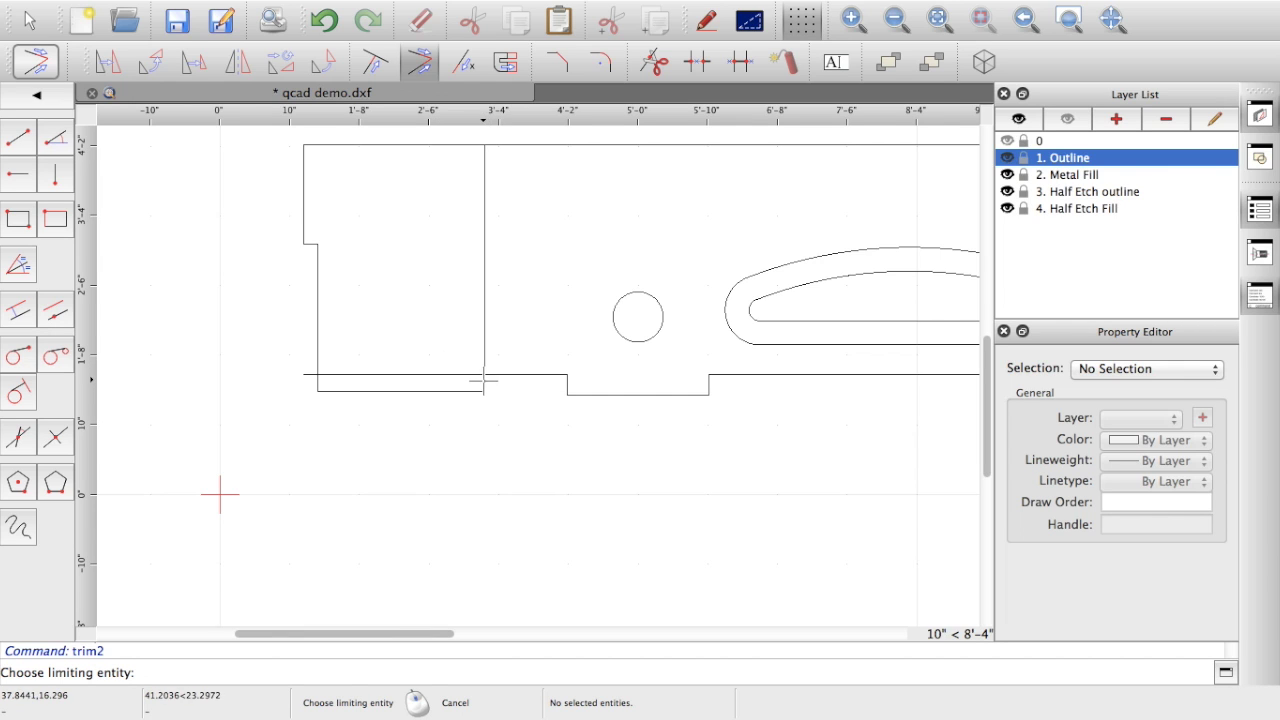
left_click(484, 376)
left_click(507, 375)
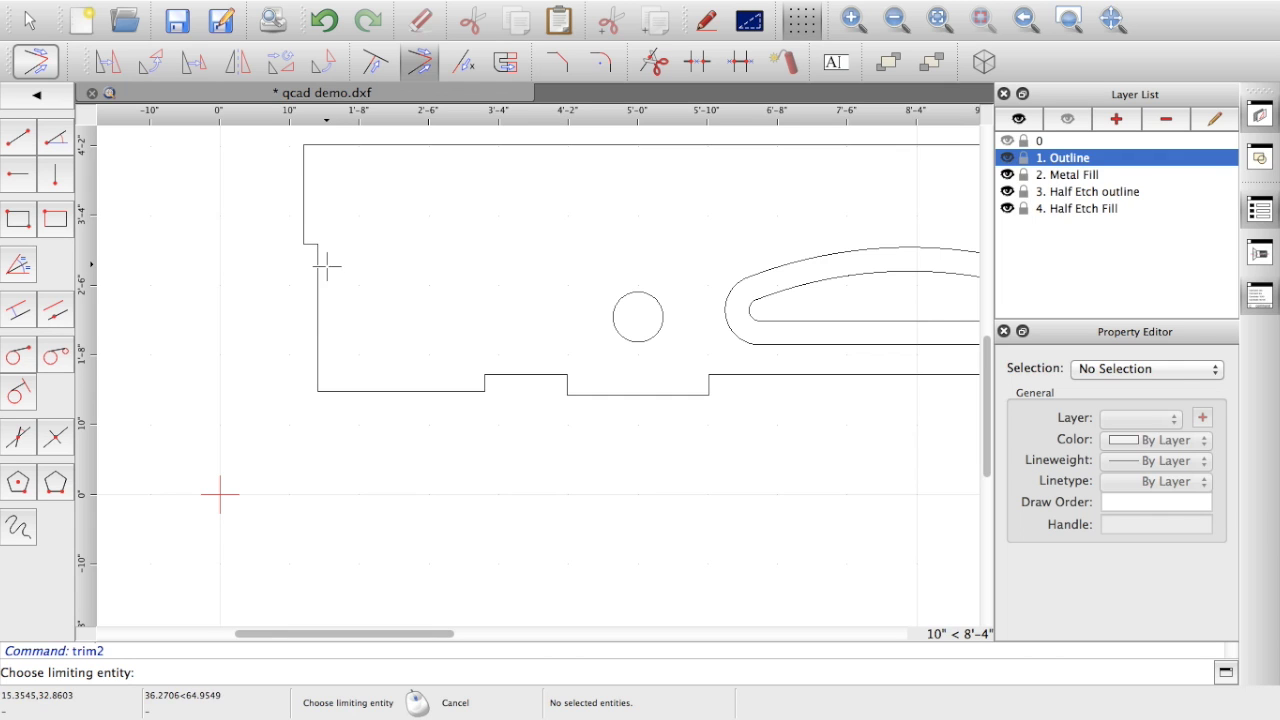
left_click(603, 66)
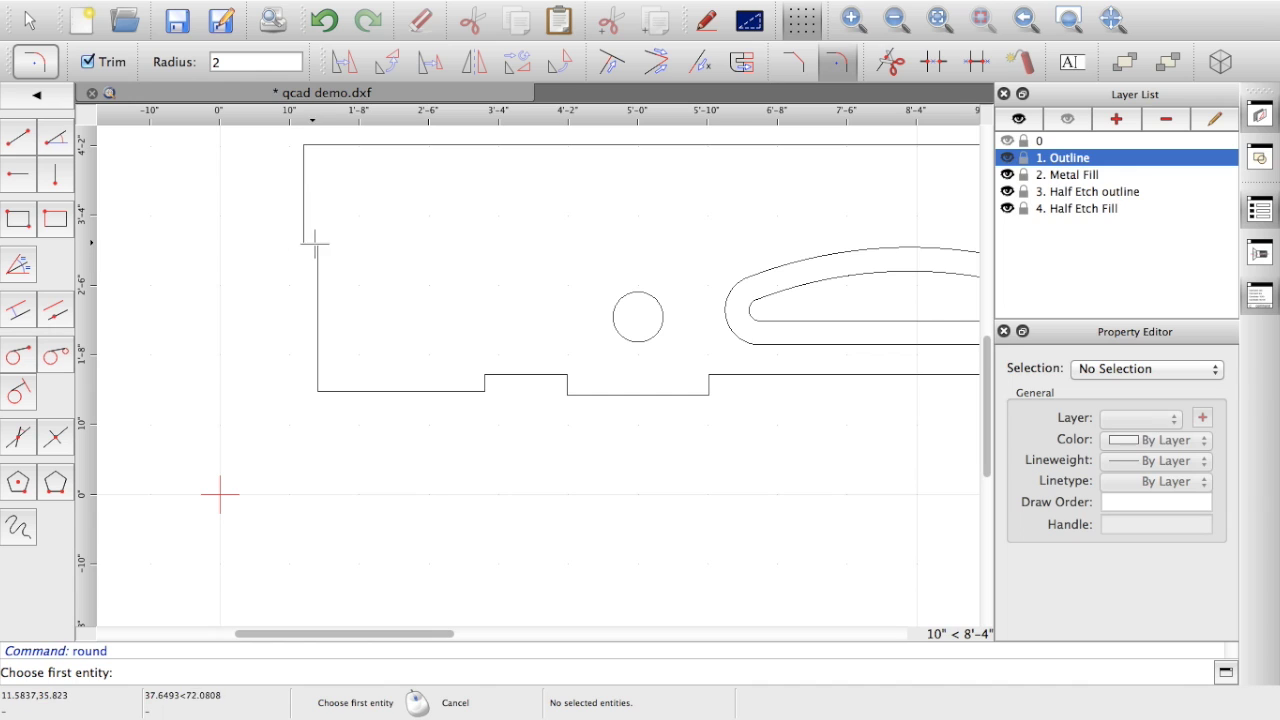
Fillet the upper inner corner of the left-end step with radius 3.
double_click(225, 62)
type("2")
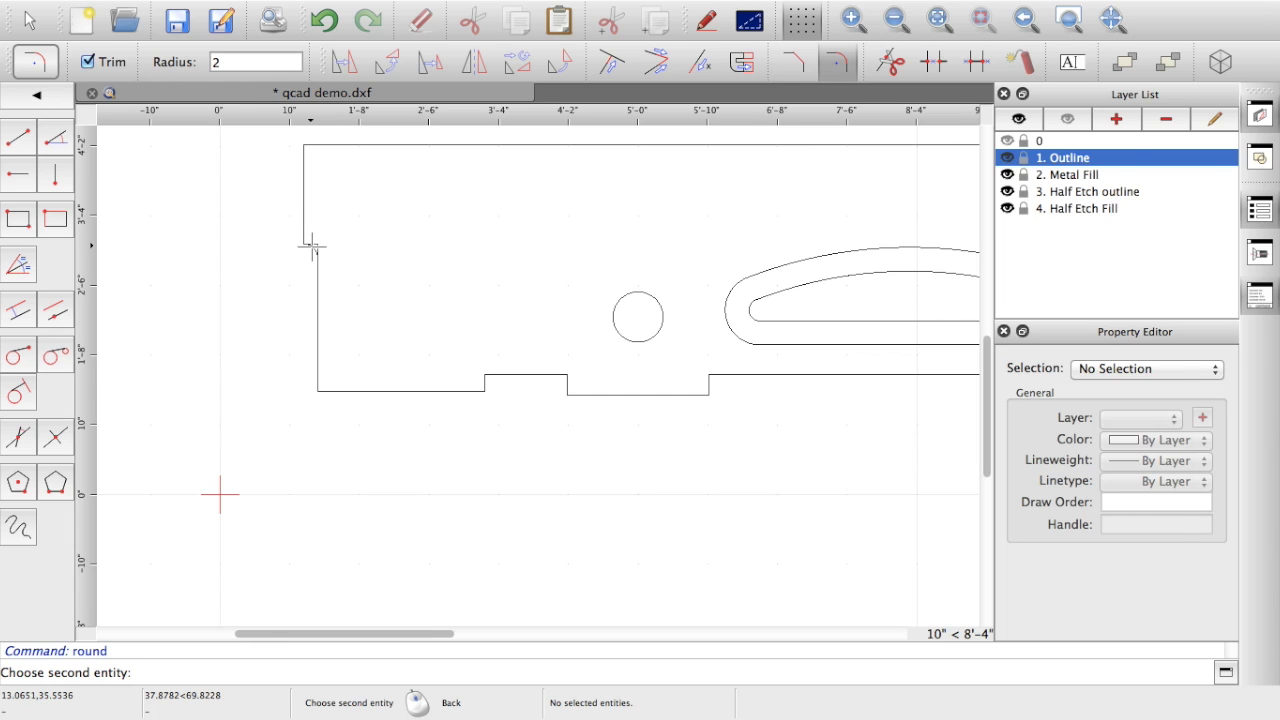
left_click(219, 62)
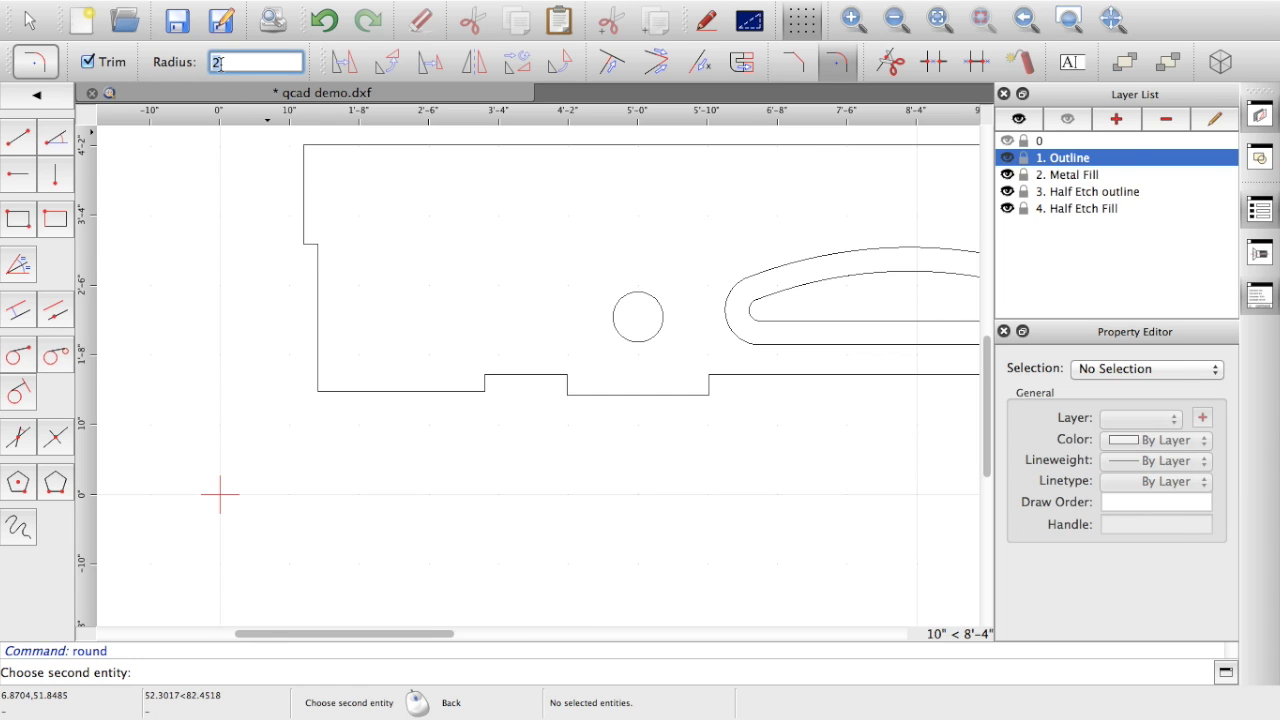
key("BackSpace")
type("4")
key("Return")
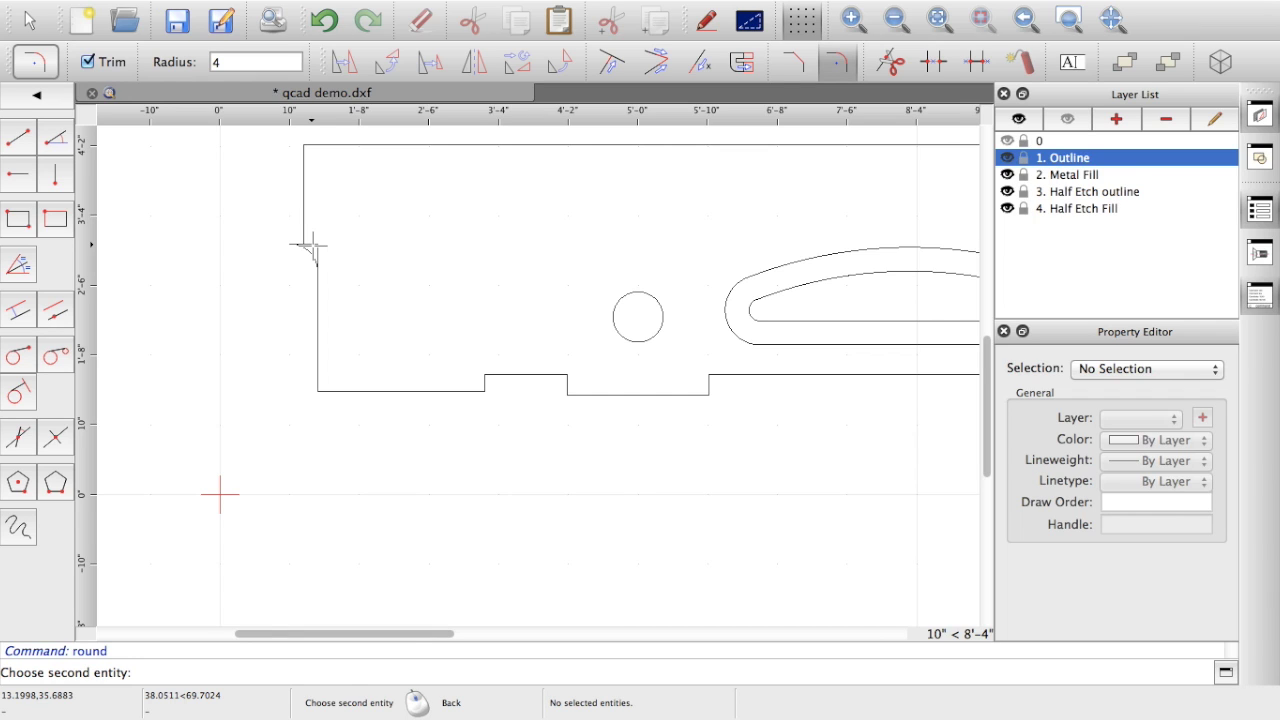
double_click(219, 61)
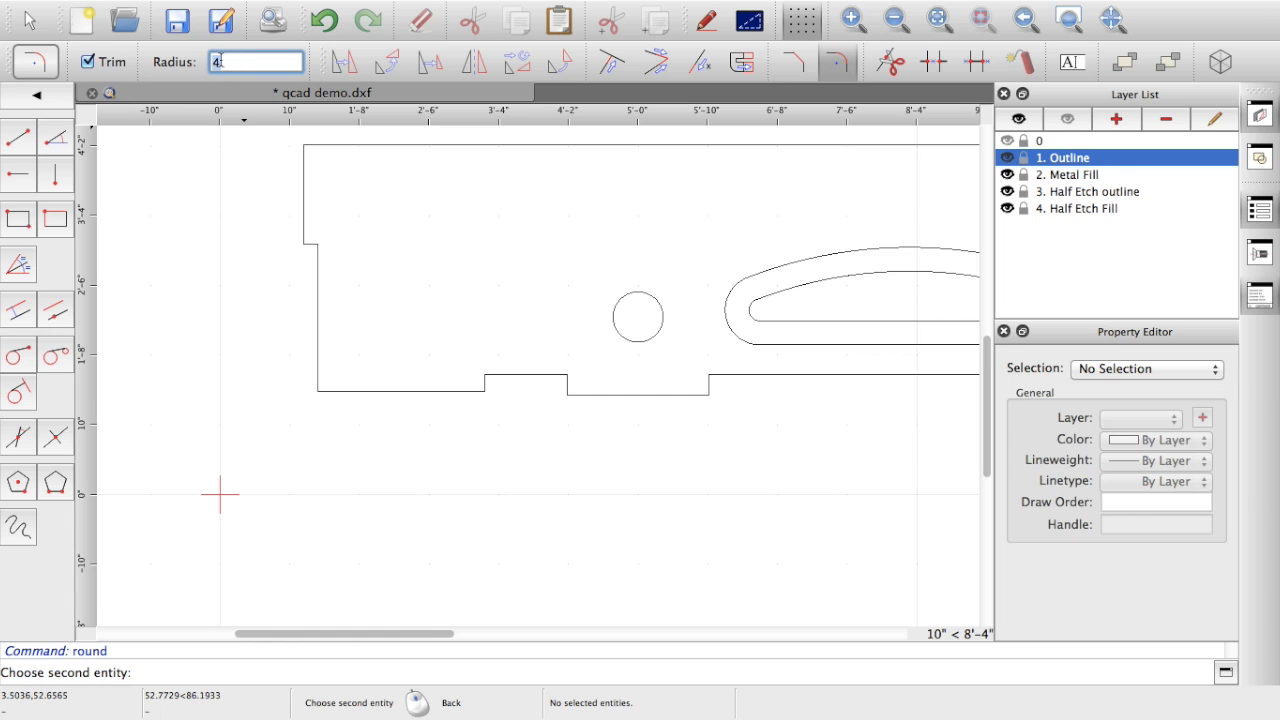
type("3")
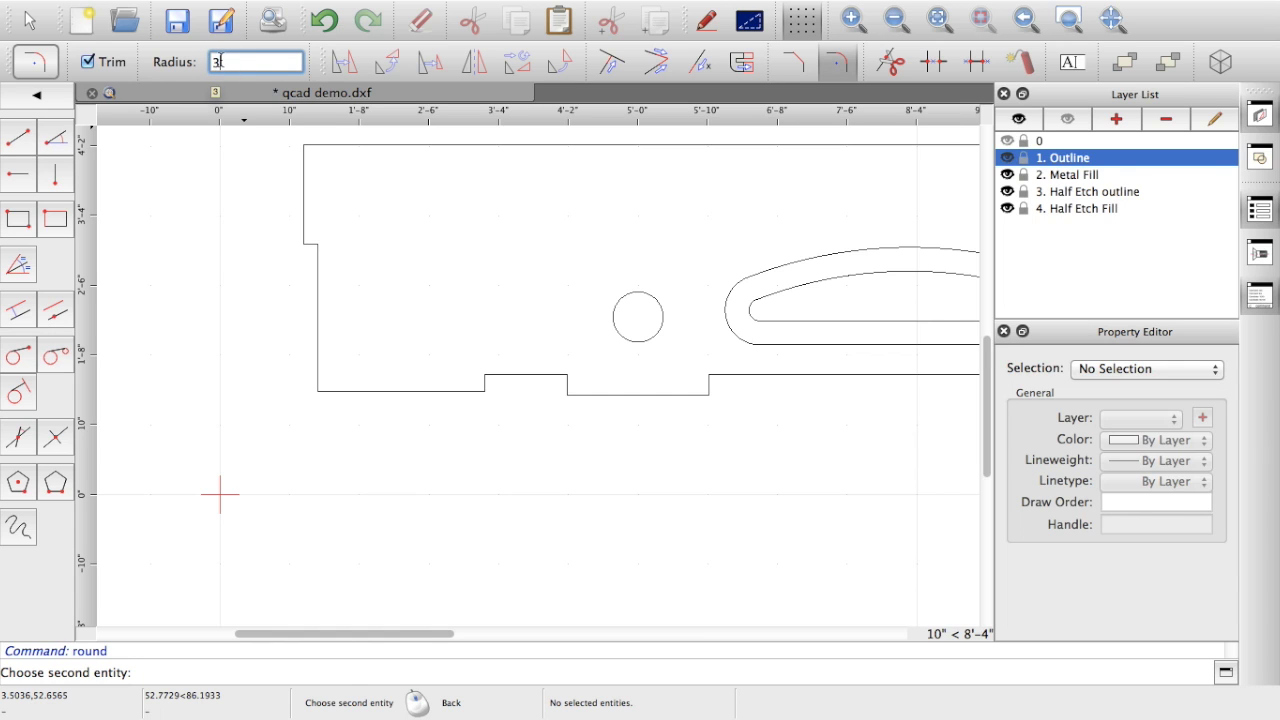
left_click(310, 247)
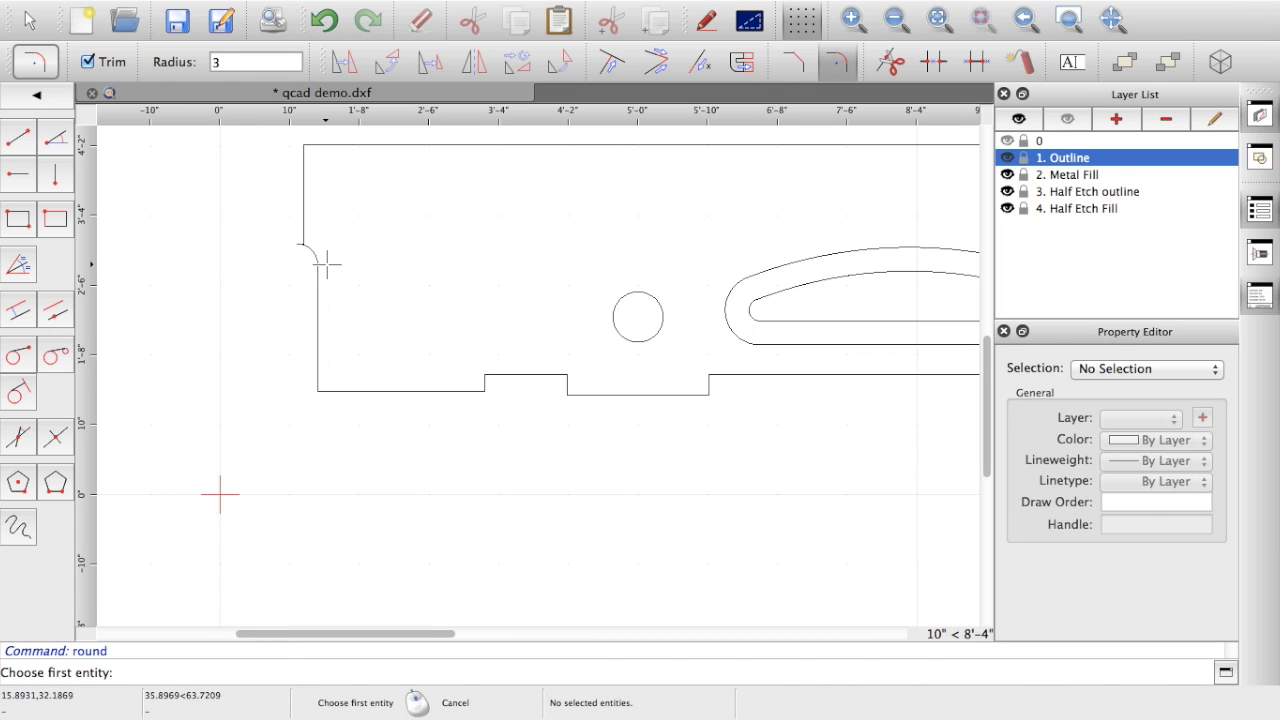
Zoom in and trim the new fillet arc against the vertical line.
scroll(327, 265, "up", 4)
scroll(327, 265, "up", 1)
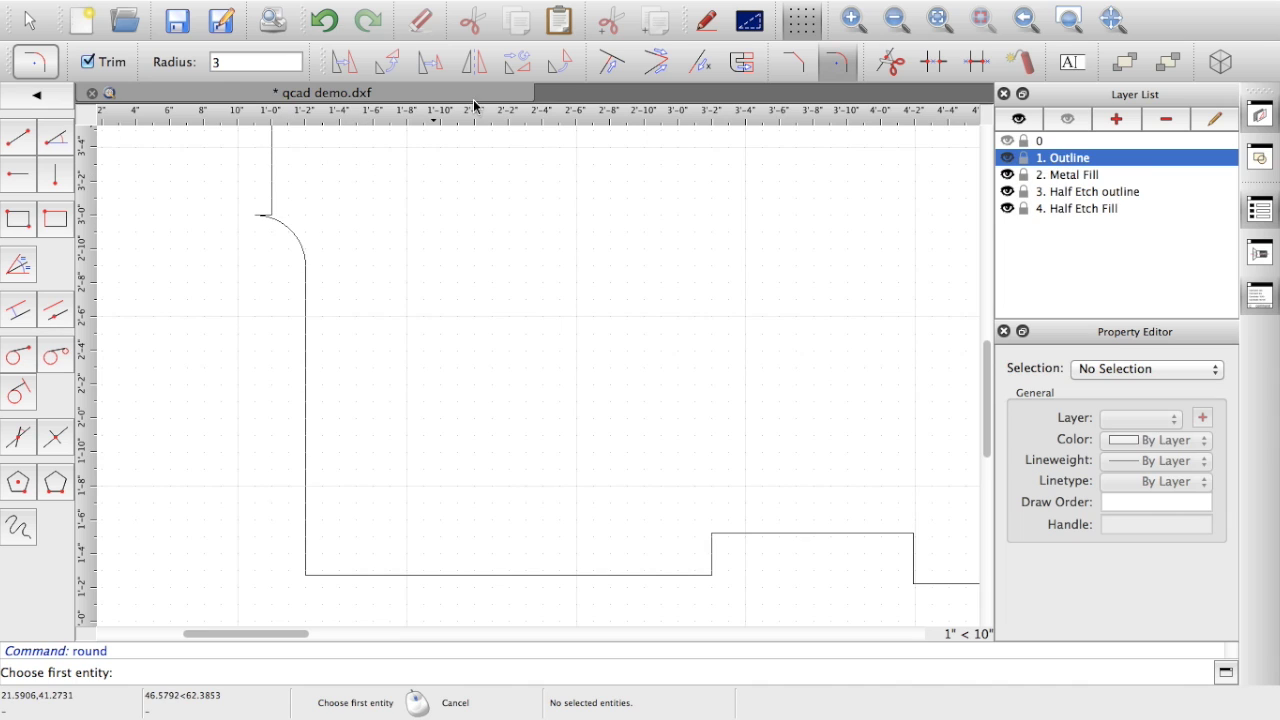
left_click(657, 64)
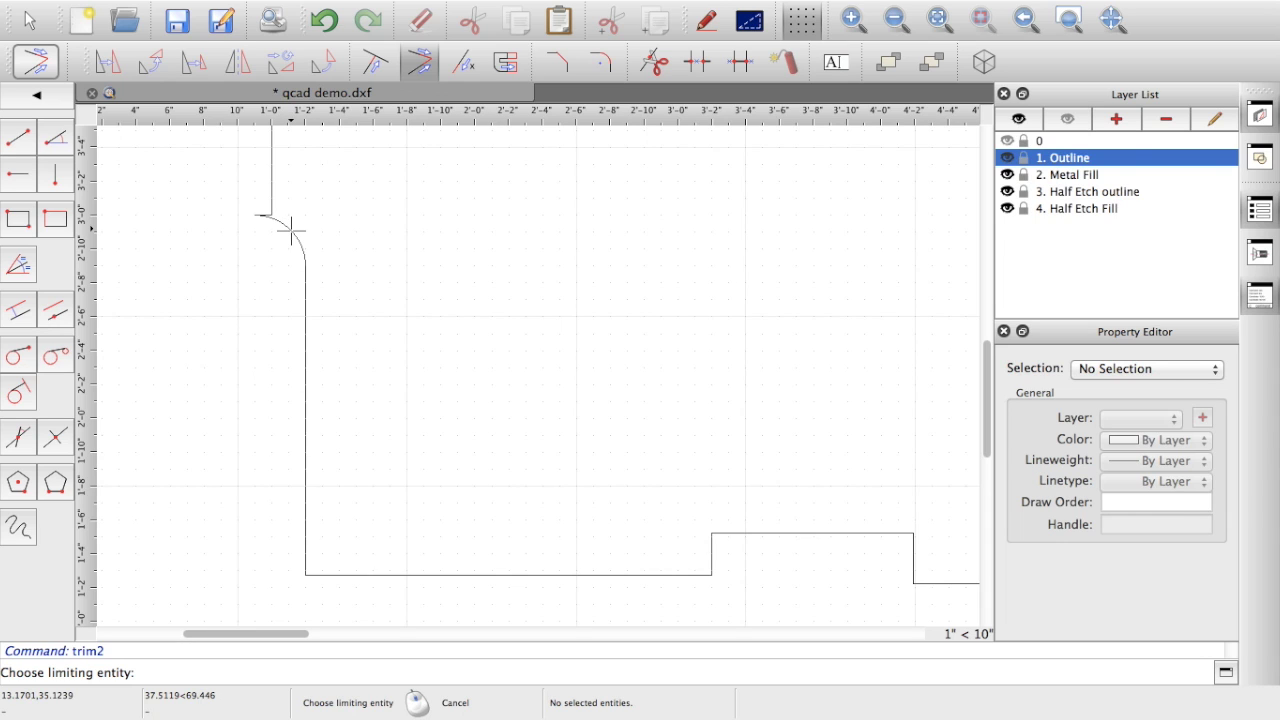
left_click(271, 196)
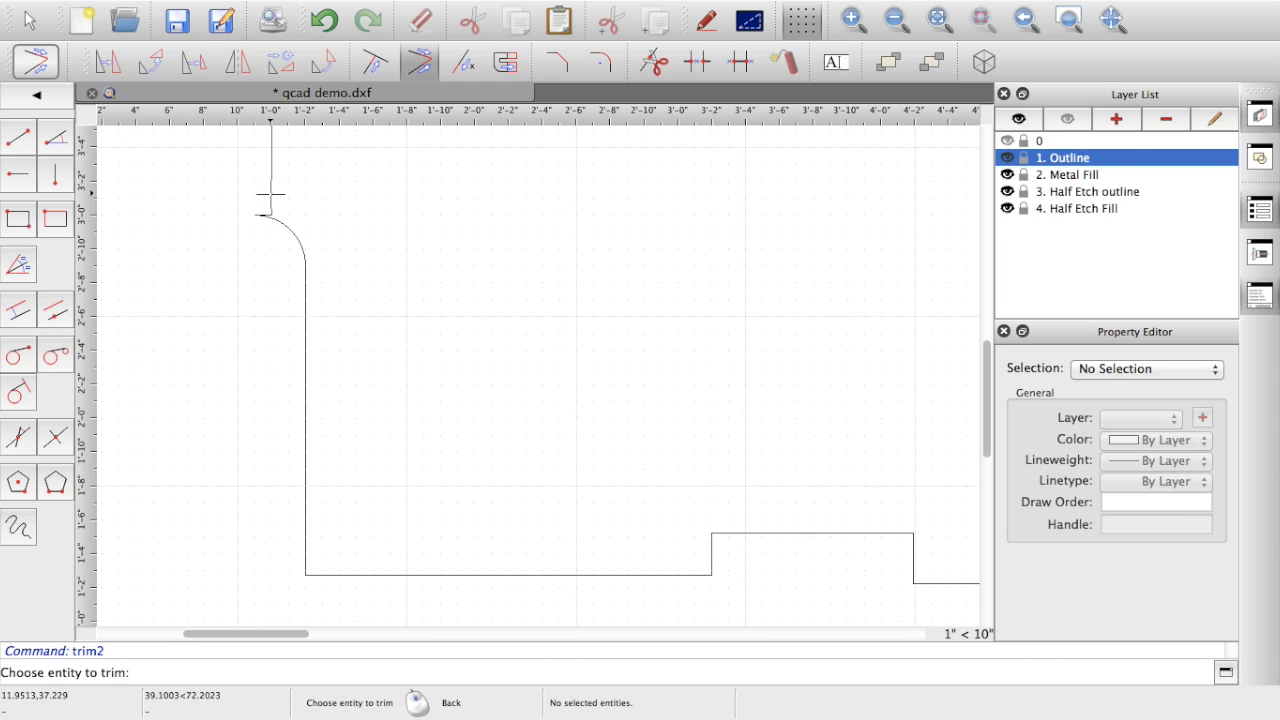
left_click(292, 230)
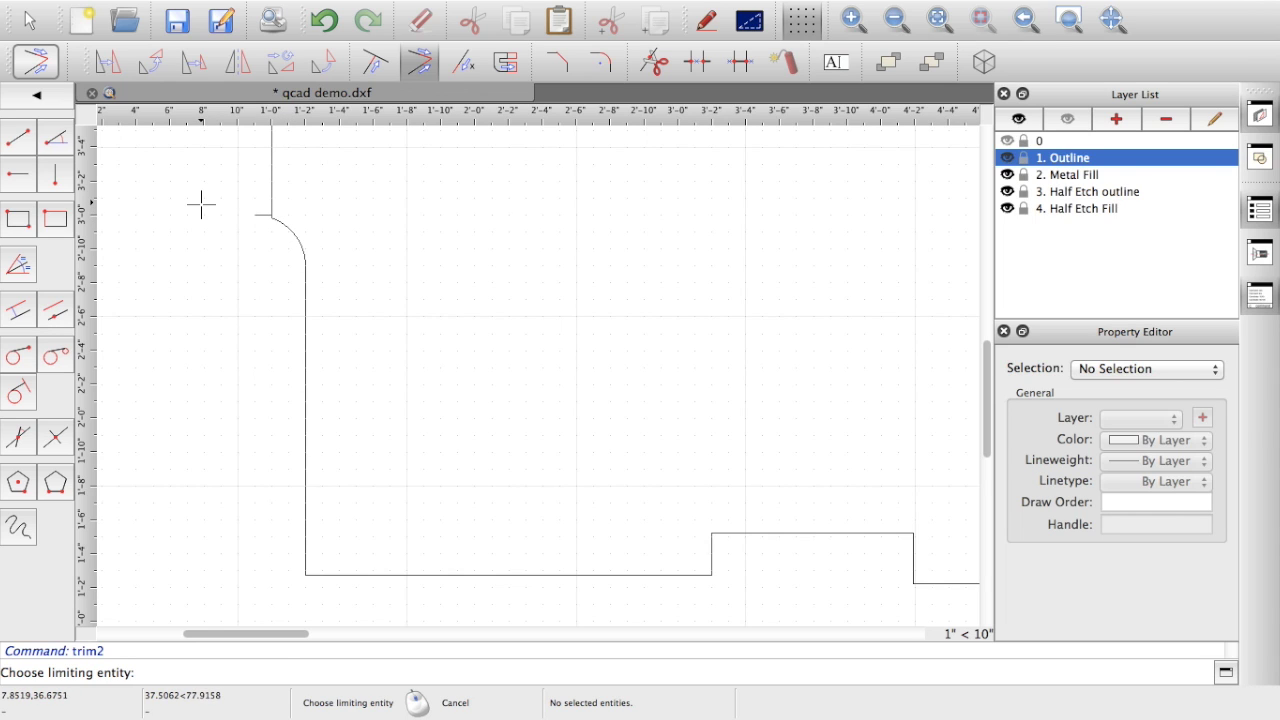
Delete the leftover short horizontal stub above the fillet.
key("Escape")
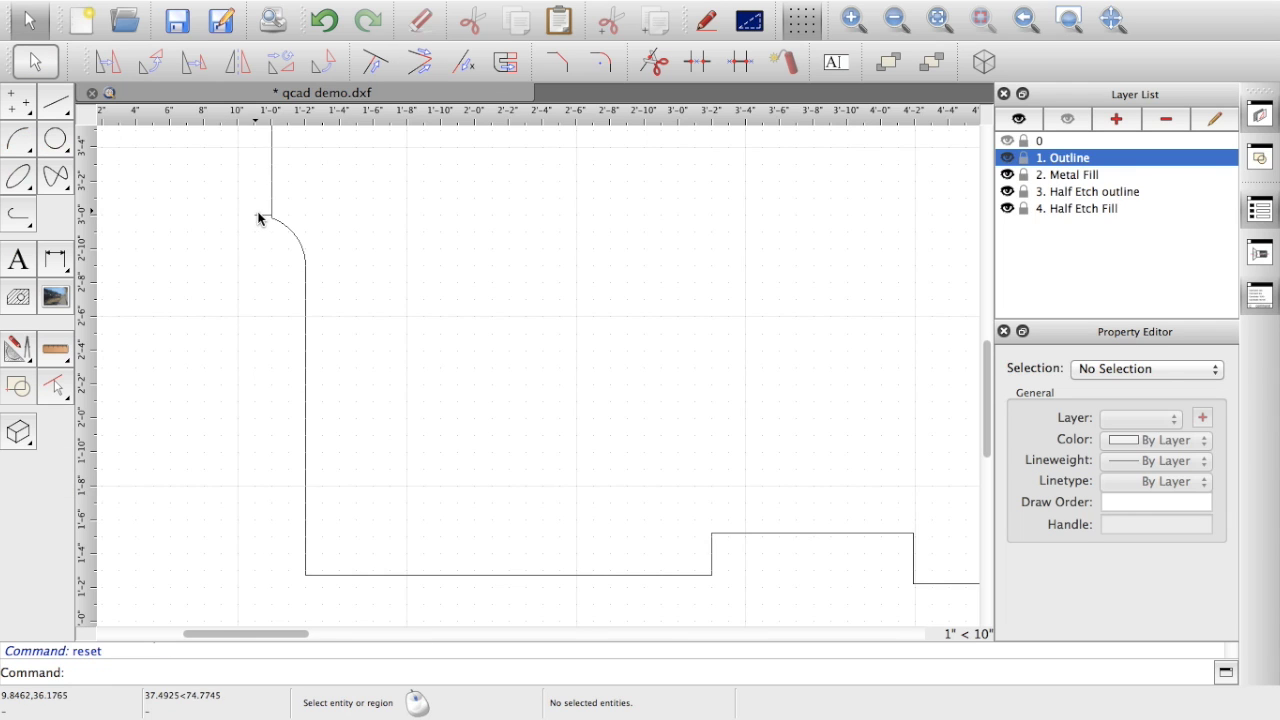
left_click(265, 216)
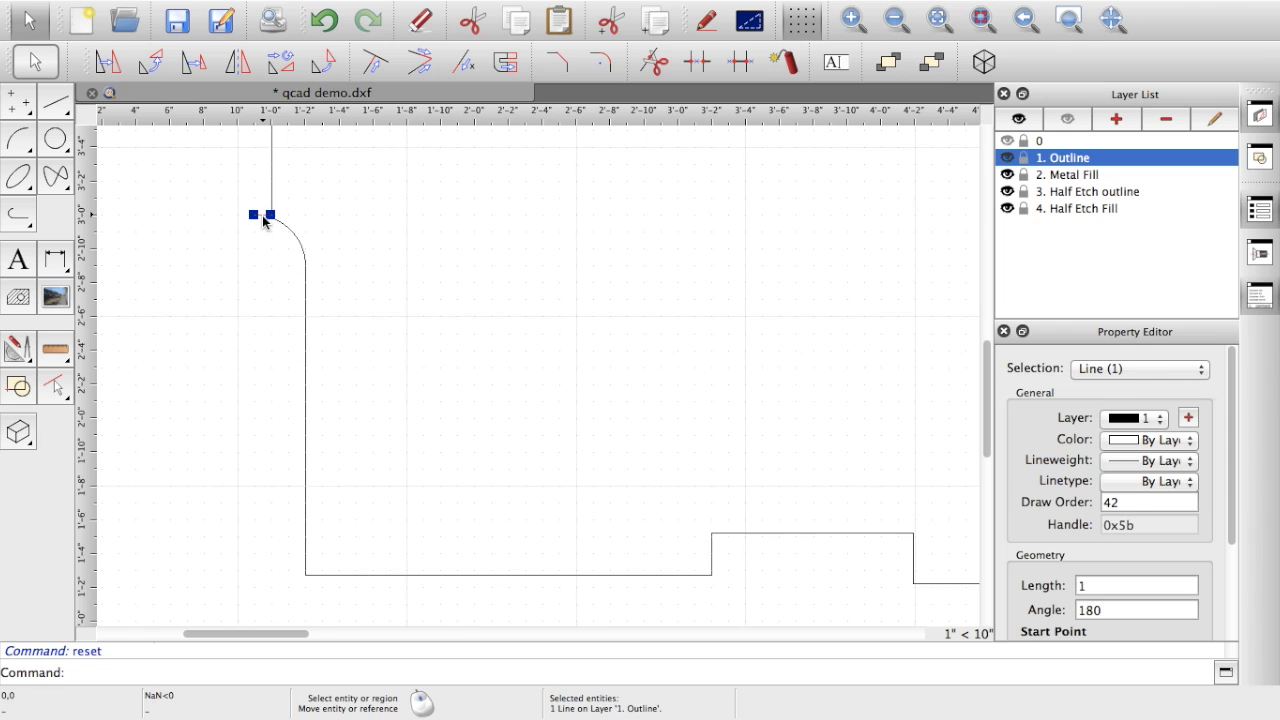
key("Delete")
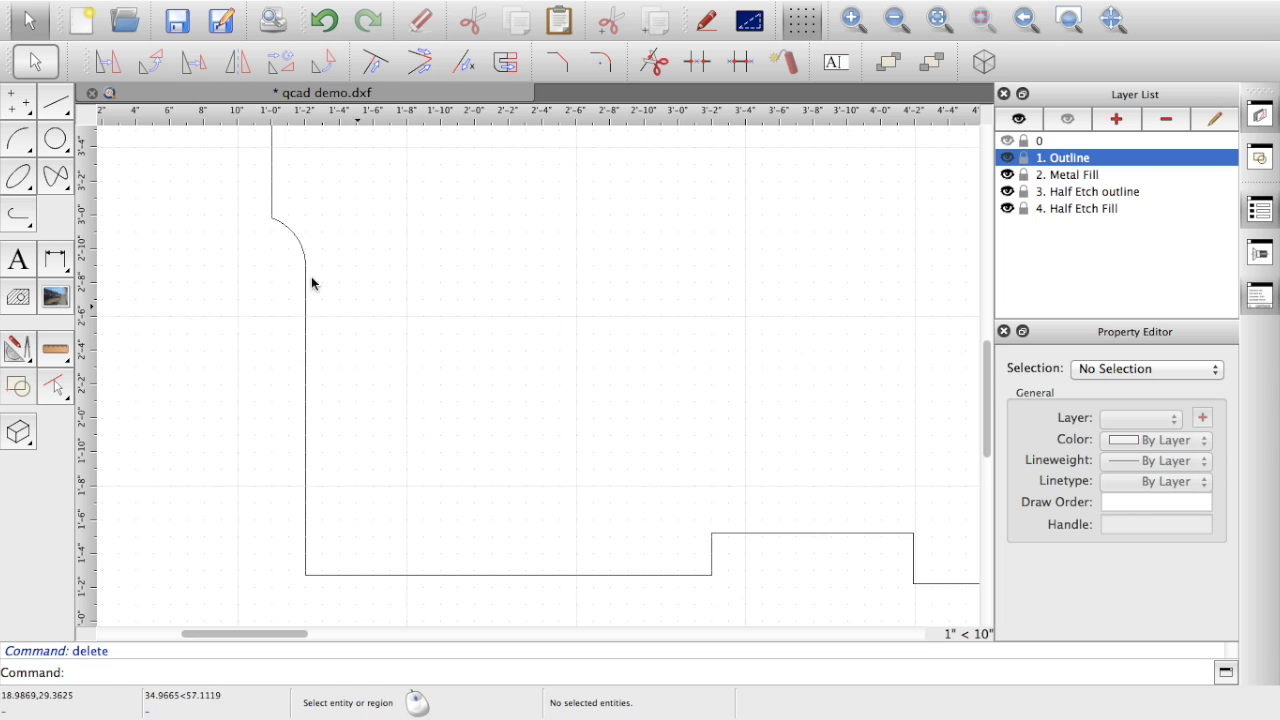
Fillet the corner where the bottom edge meets the notch's vertical line with radius 2.5.
left_click(602, 62)
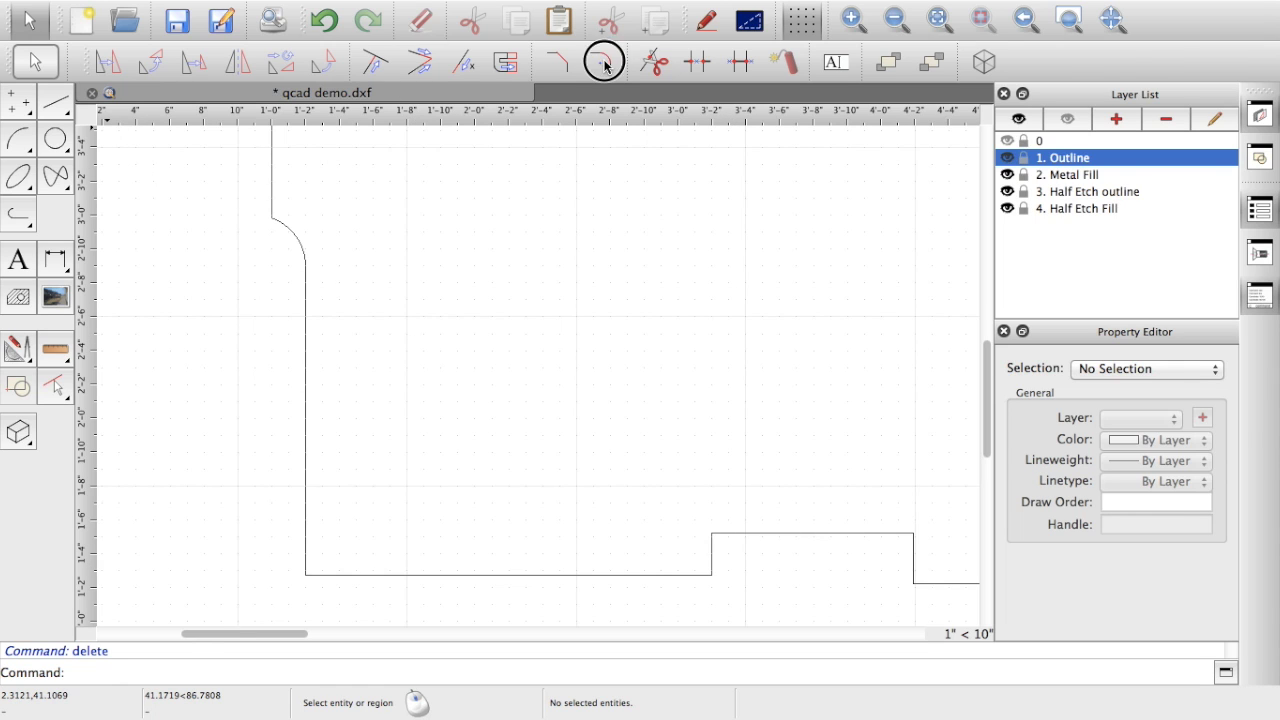
left_click(235, 62)
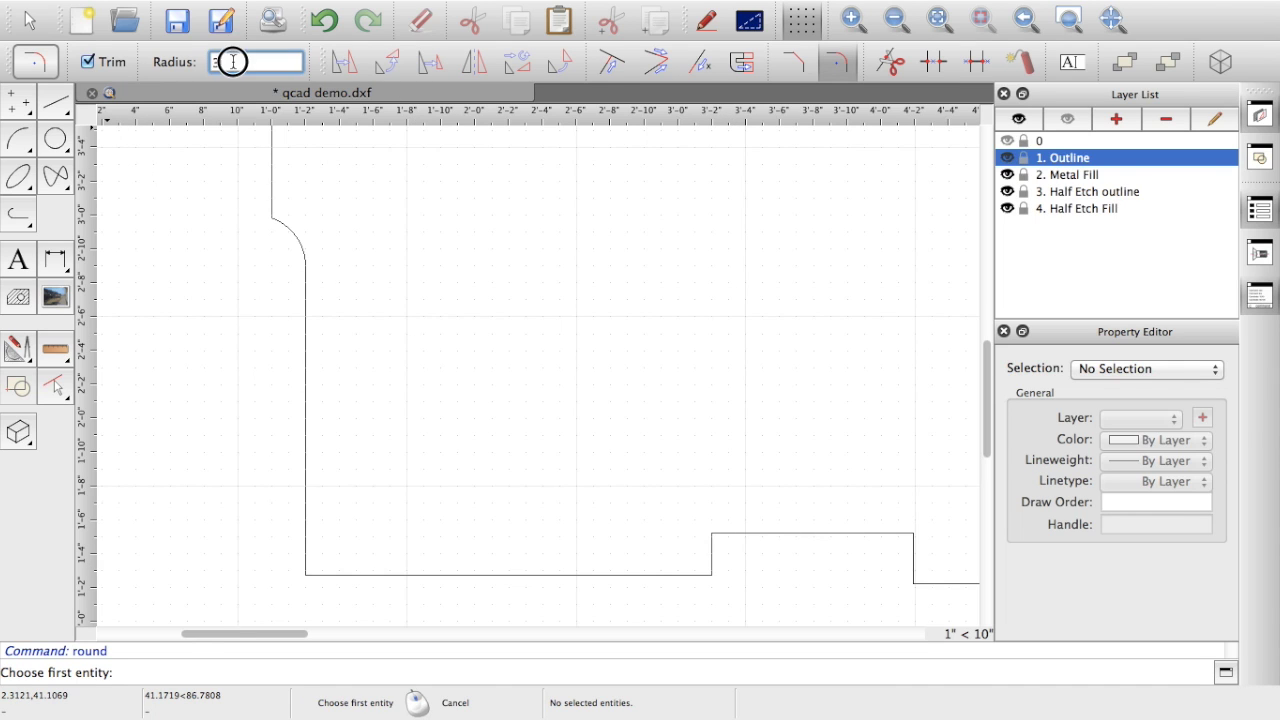
key("BackSpace")
type("2.5")
left_click(713, 558)
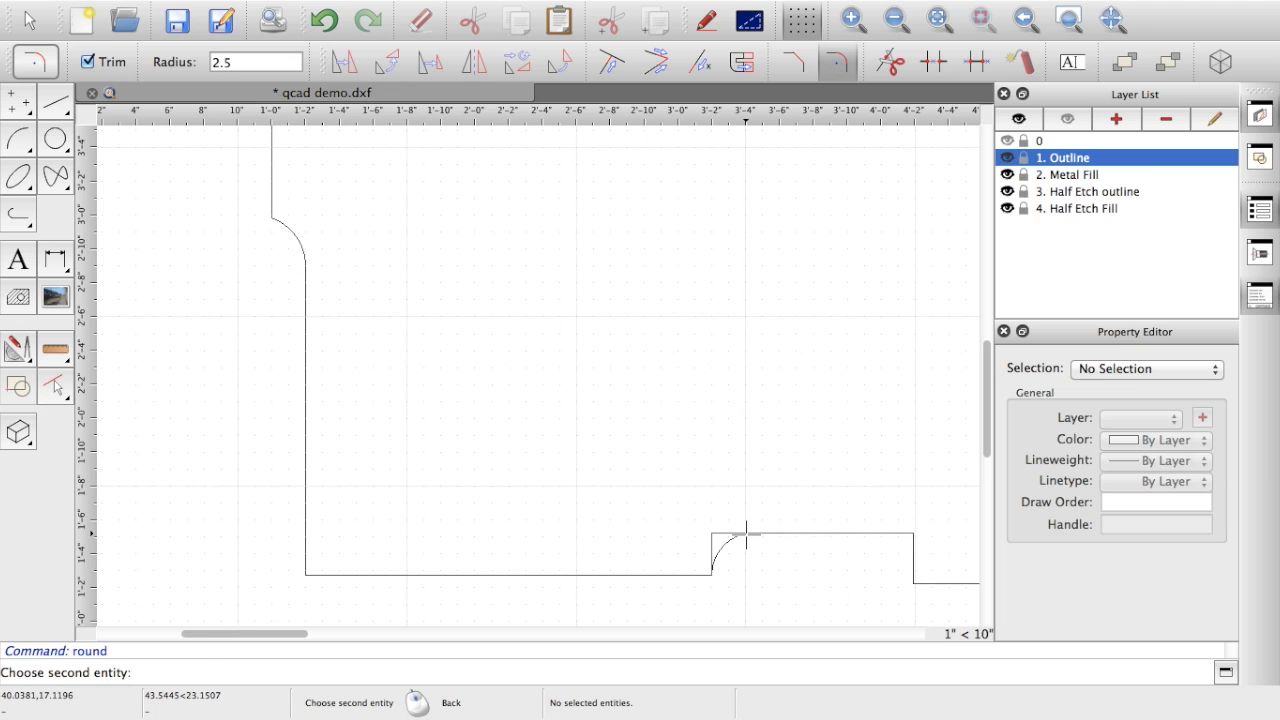
left_click(746, 534)
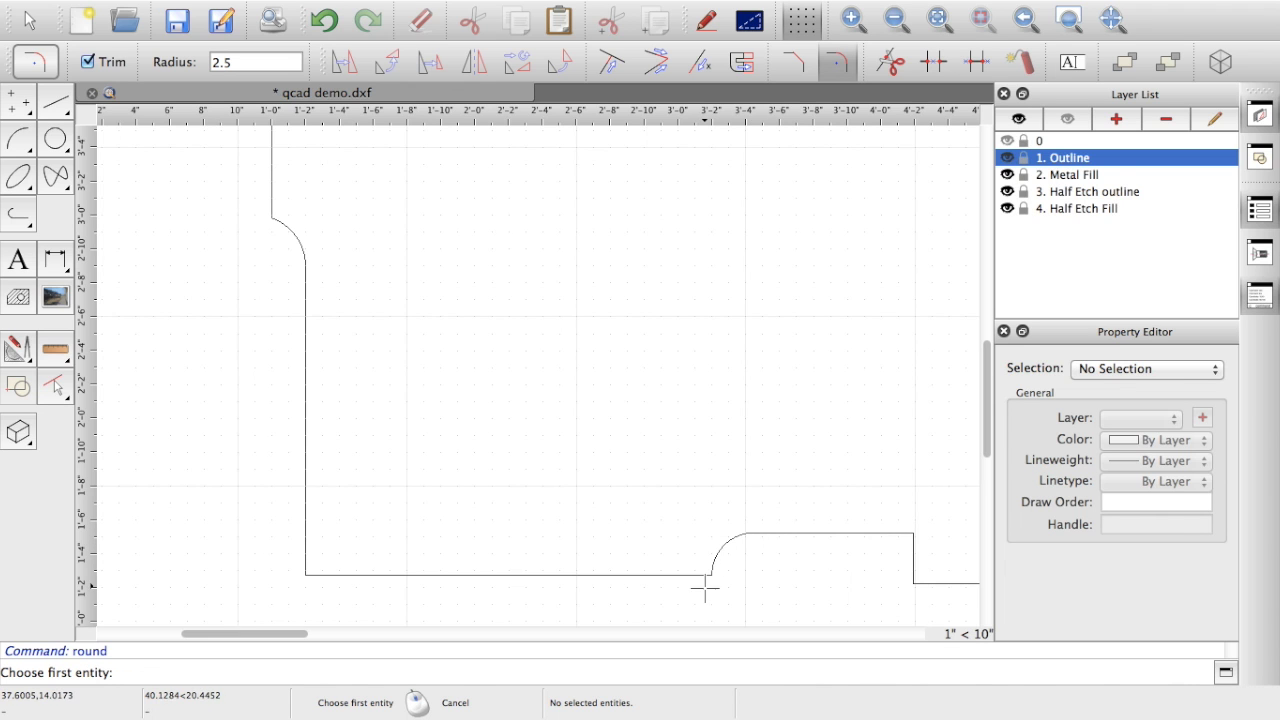
Zoom out and scroll right to show the outline's left part, small hole and slot.
scroll(610, 455, "down", 1)
scroll(610, 455, "down", 2)
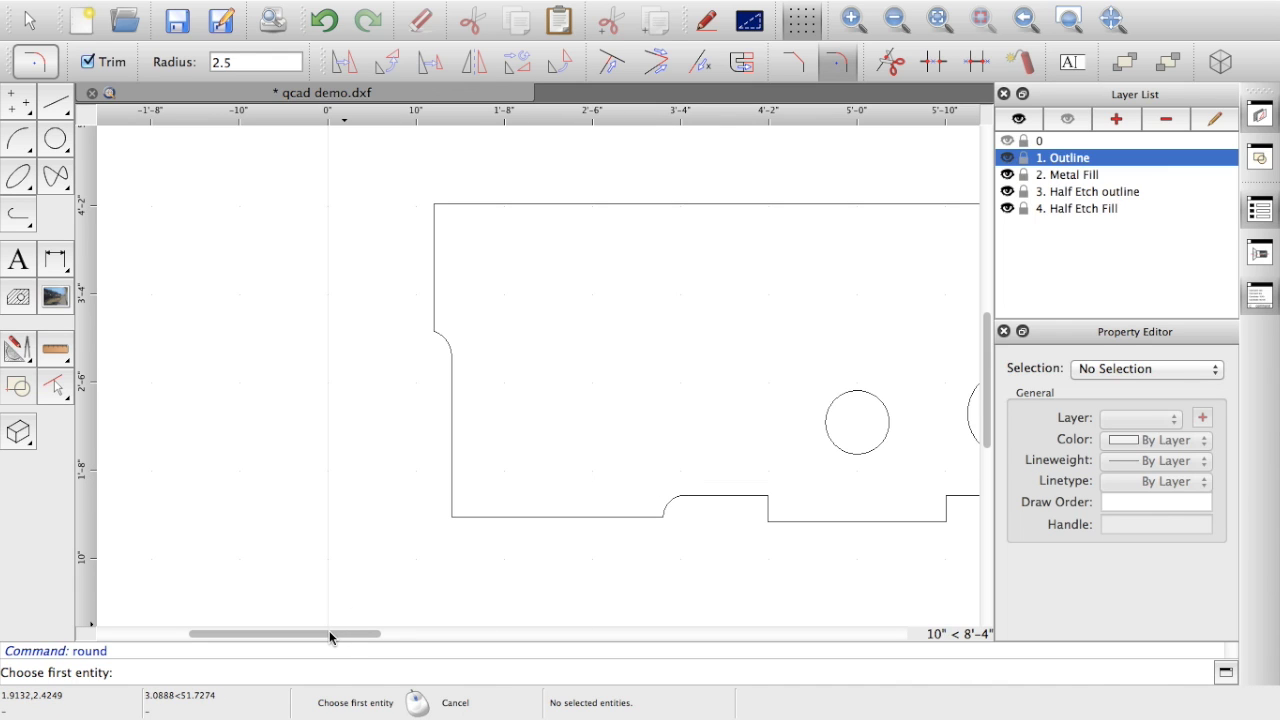
left_click_drag(329, 630, 388, 634)
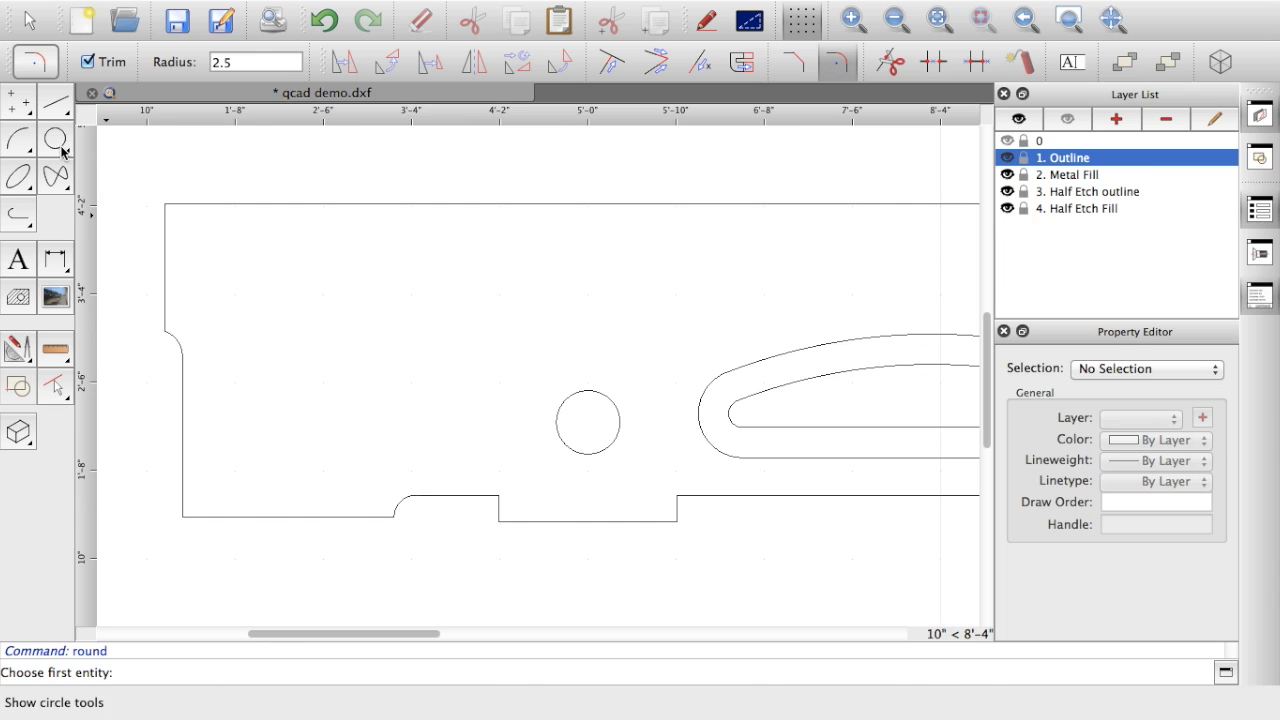
Draw a parallel line 4.25 above the raised bottom edge.
left_click(55, 104)
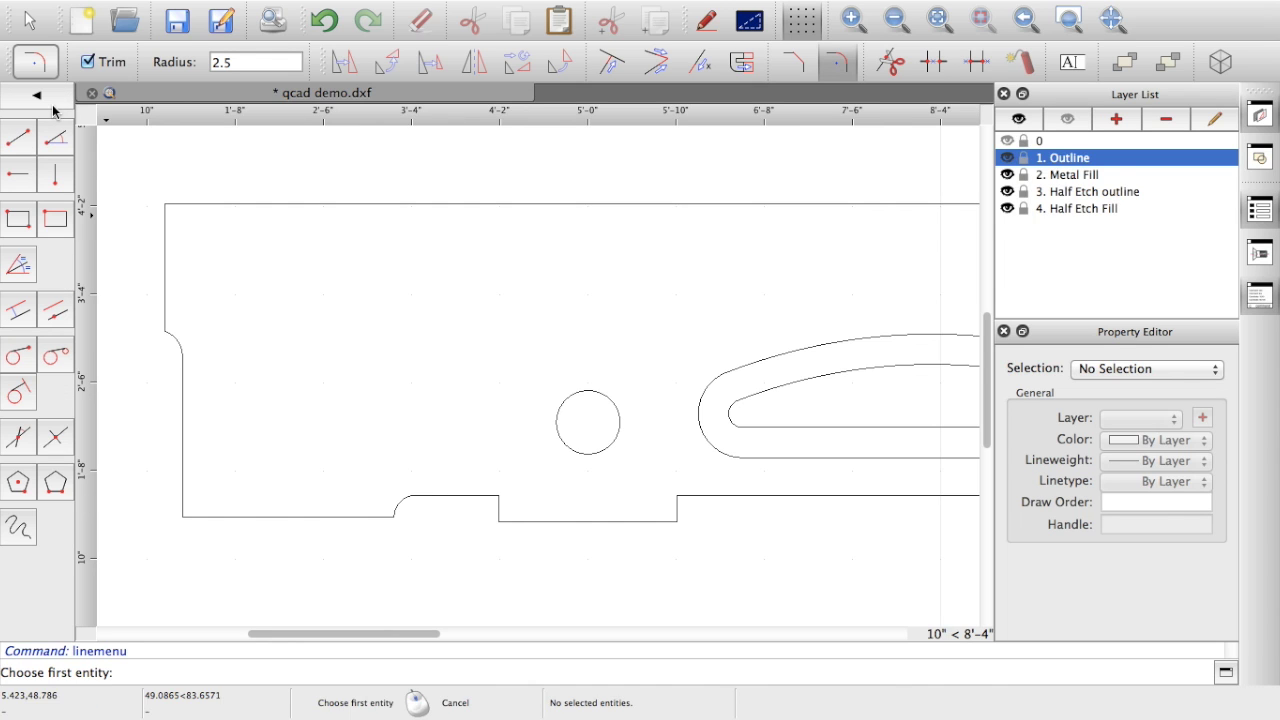
left_click(20, 311)
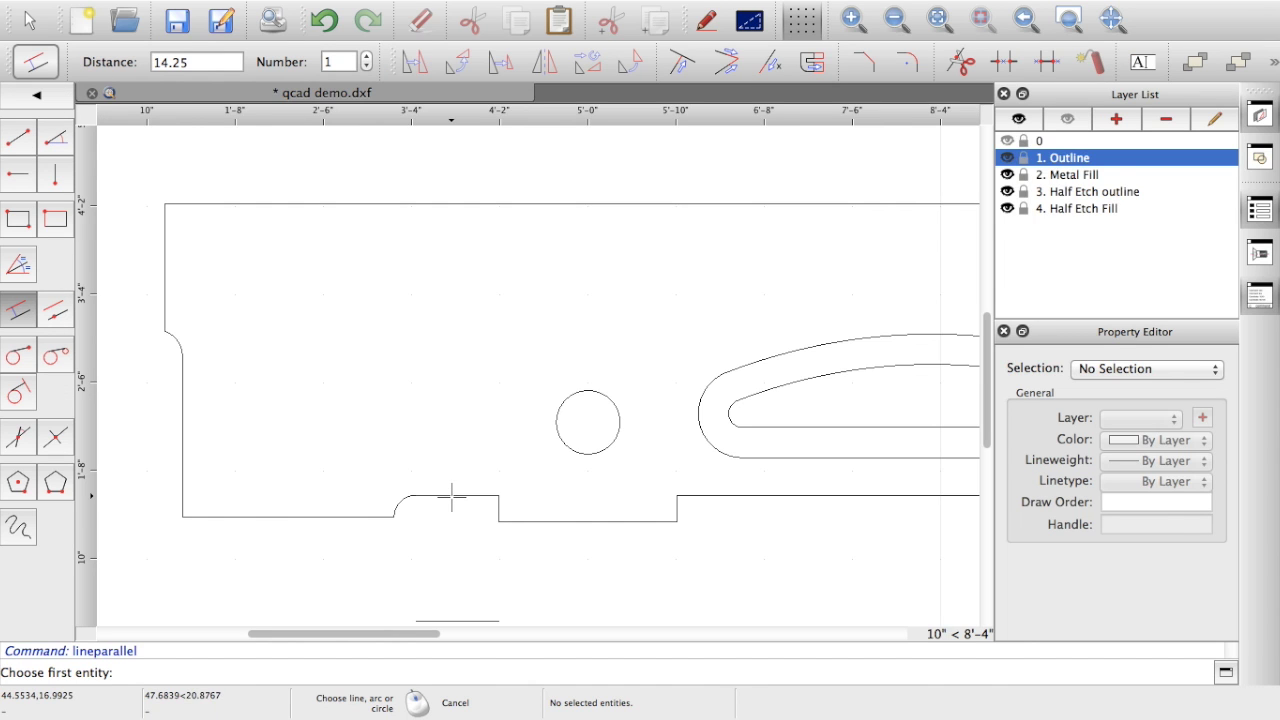
double_click(187, 62)
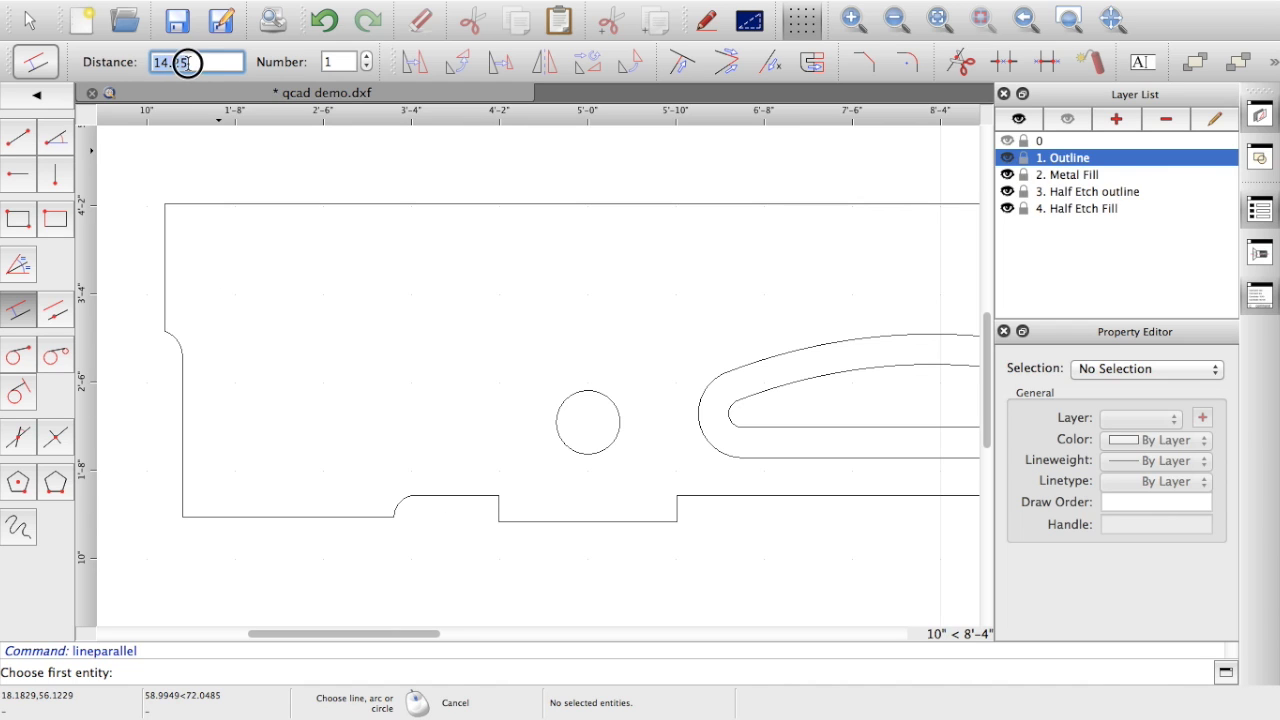
left_click(161, 62)
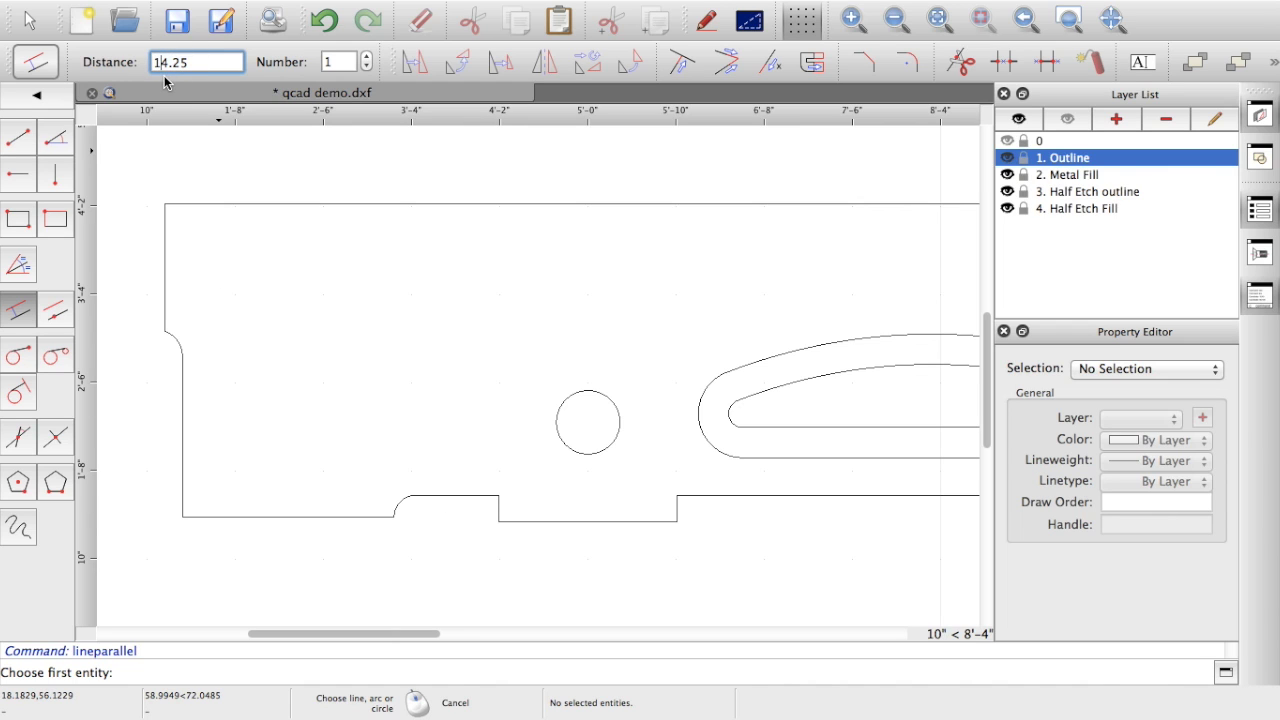
key("BackSpace")
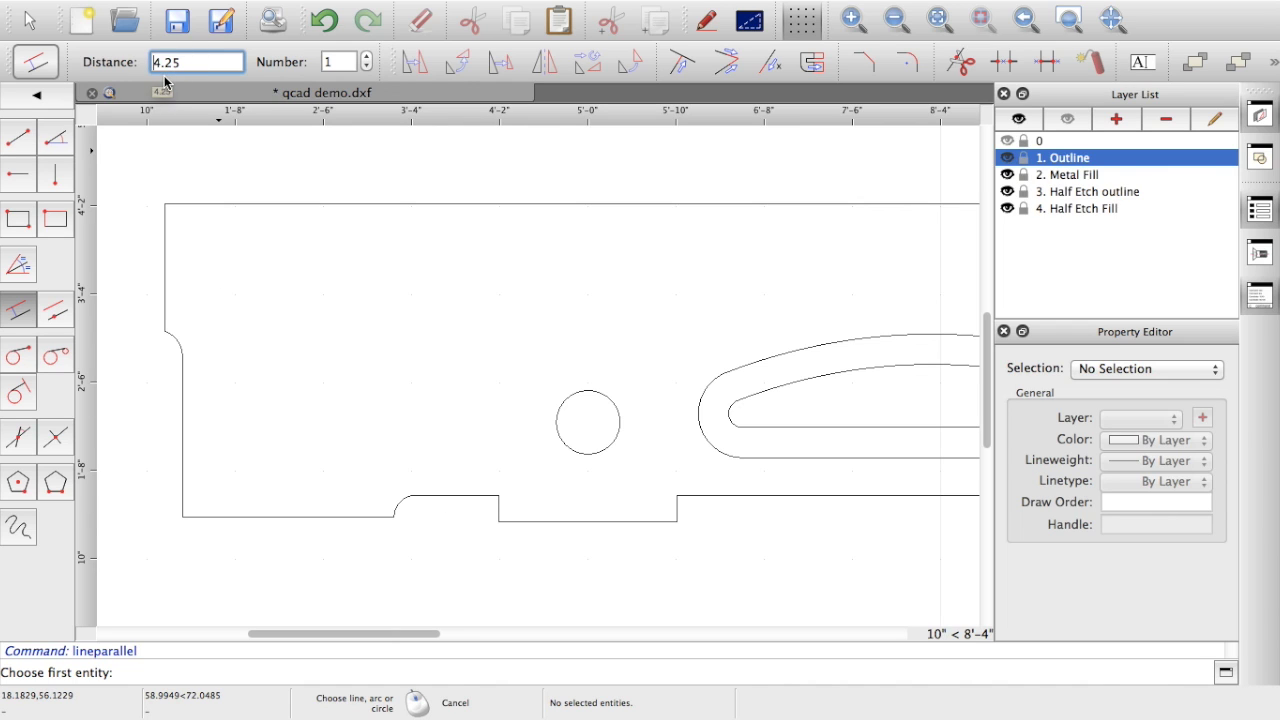
left_click(443, 487)
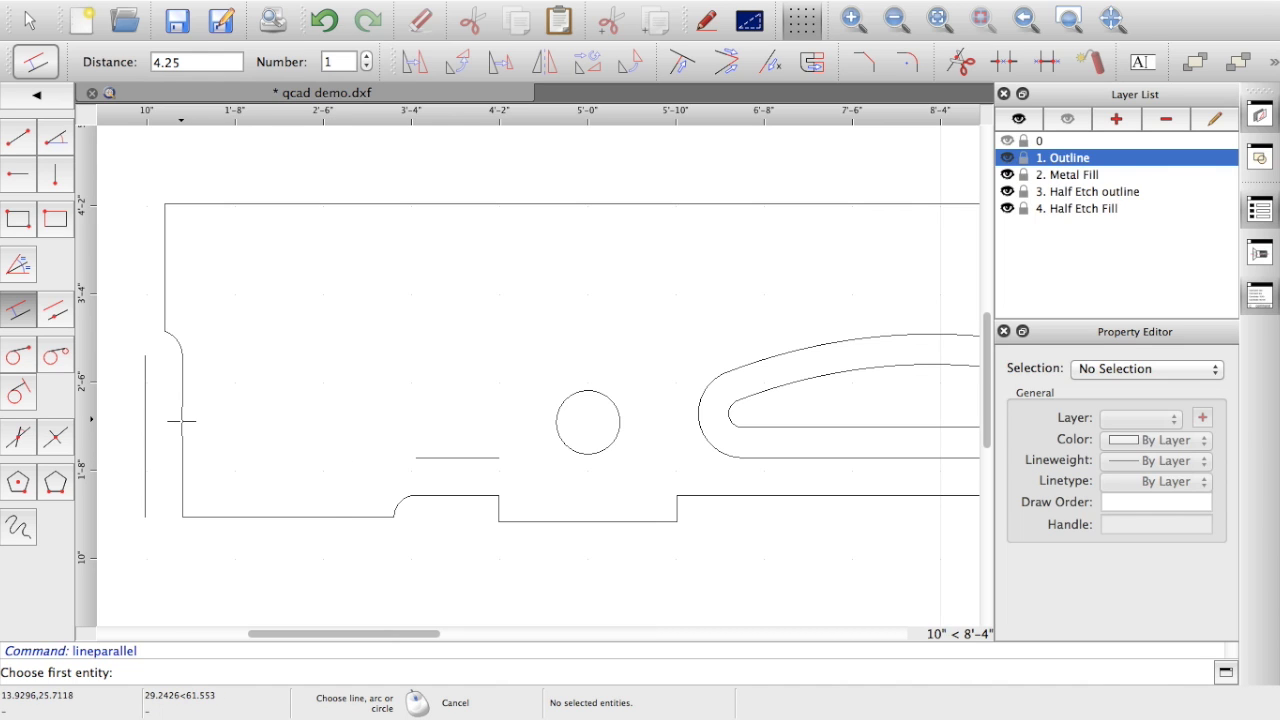
Draw a parallel line 17 in from the left edge.
double_click(180, 62)
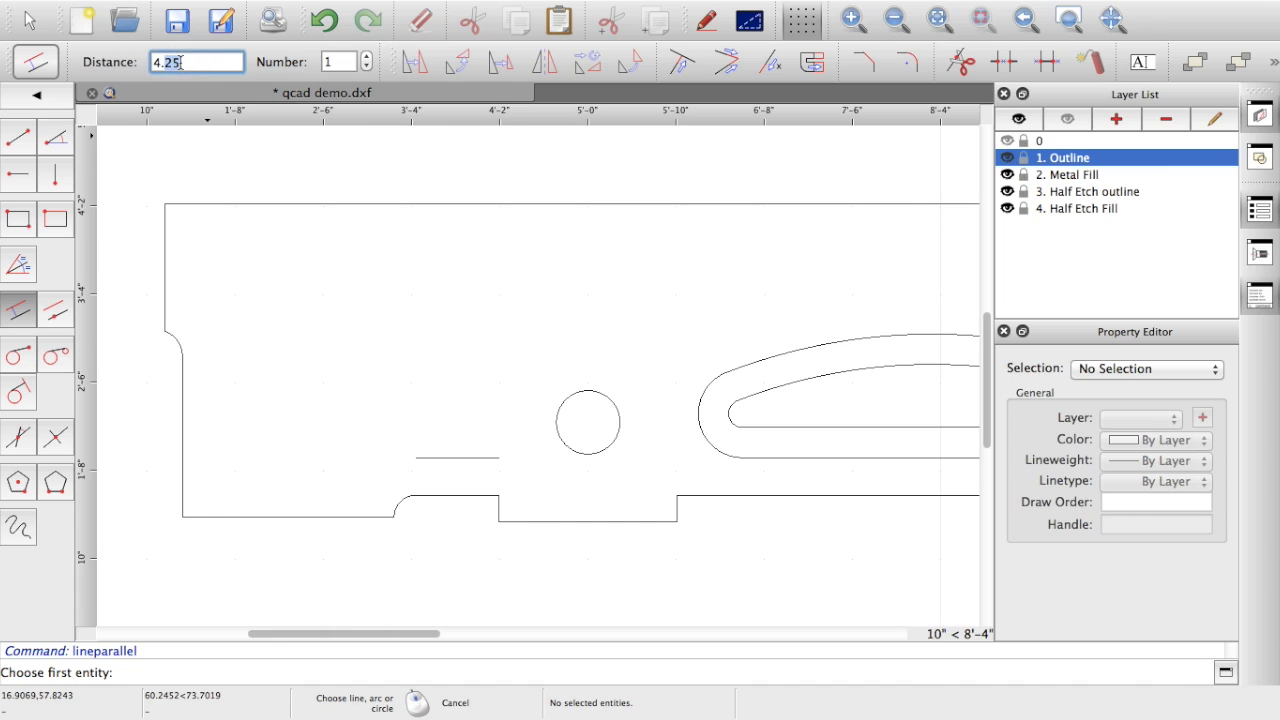
triple_click(180, 62)
type("17")
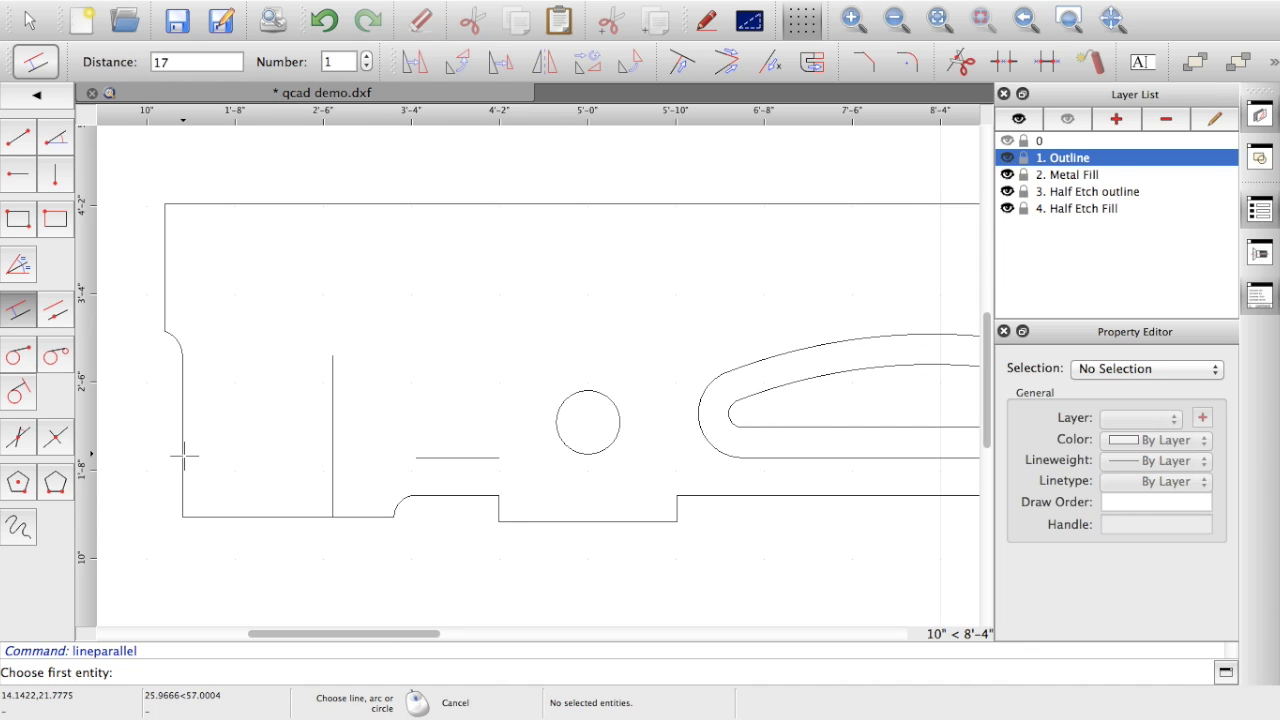
left_click(184, 456)
key("t")
key("m")
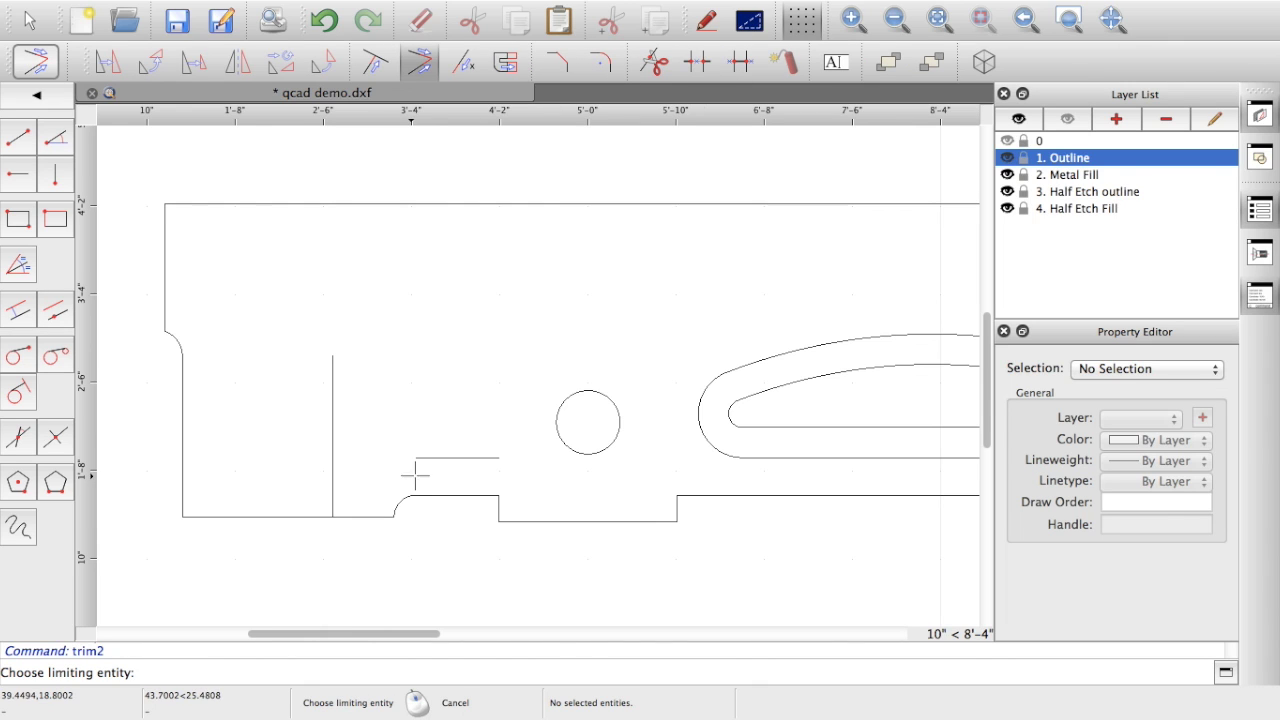
Trim the horizontal and vertical helper lines left of the small hole into an L corner.
left_click(434, 452)
left_click(333, 427)
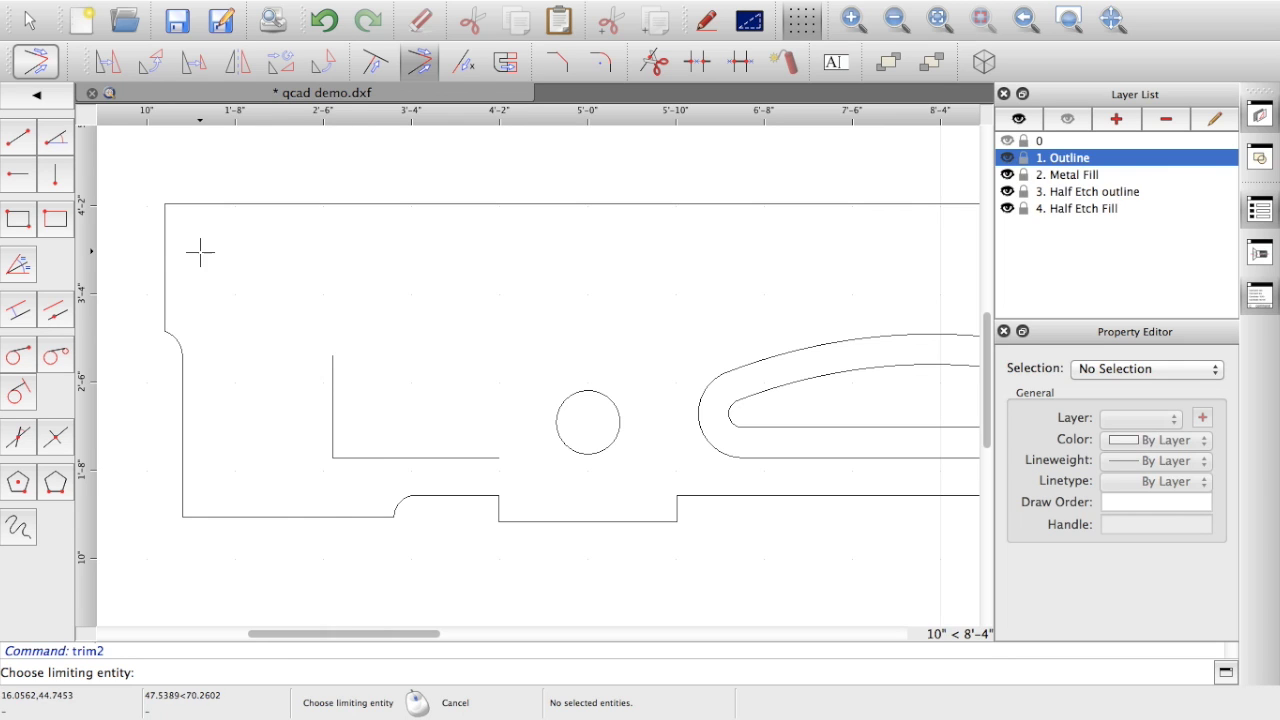
left_click(37, 97)
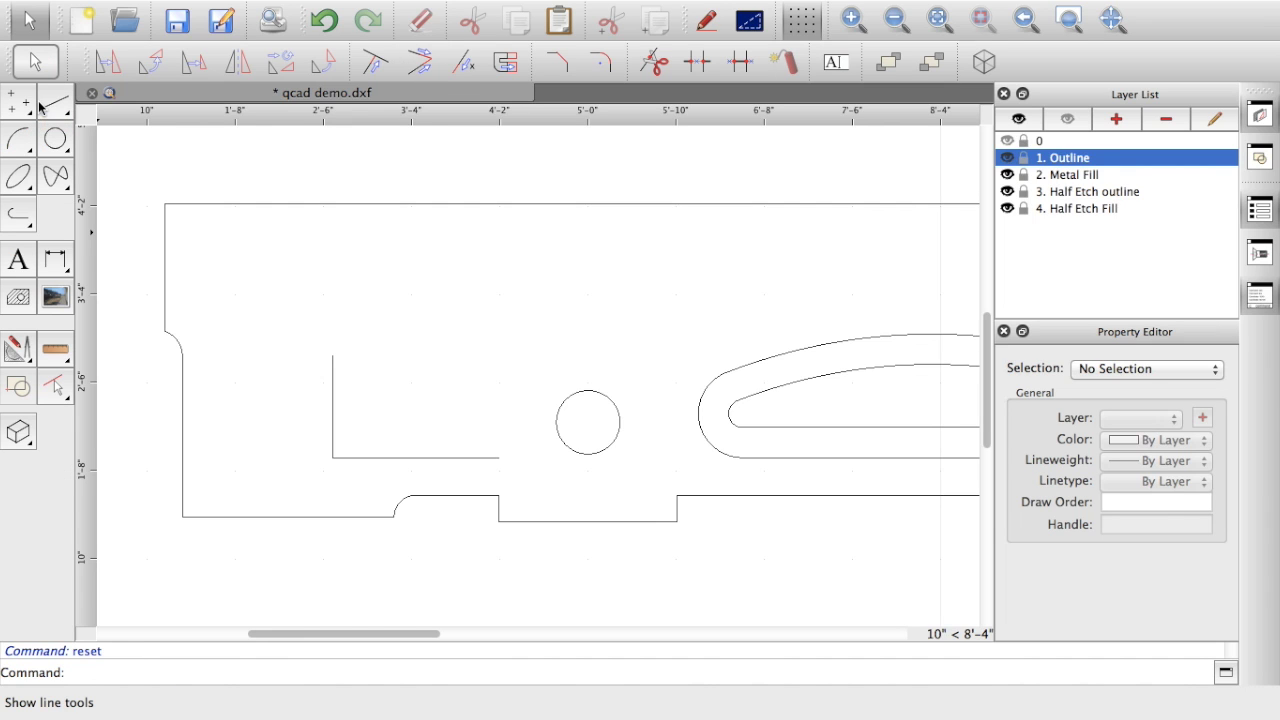
Draw a centre-radius circle of radius 1 at the trimmed lines' corner intersection.
left_click(56, 146)
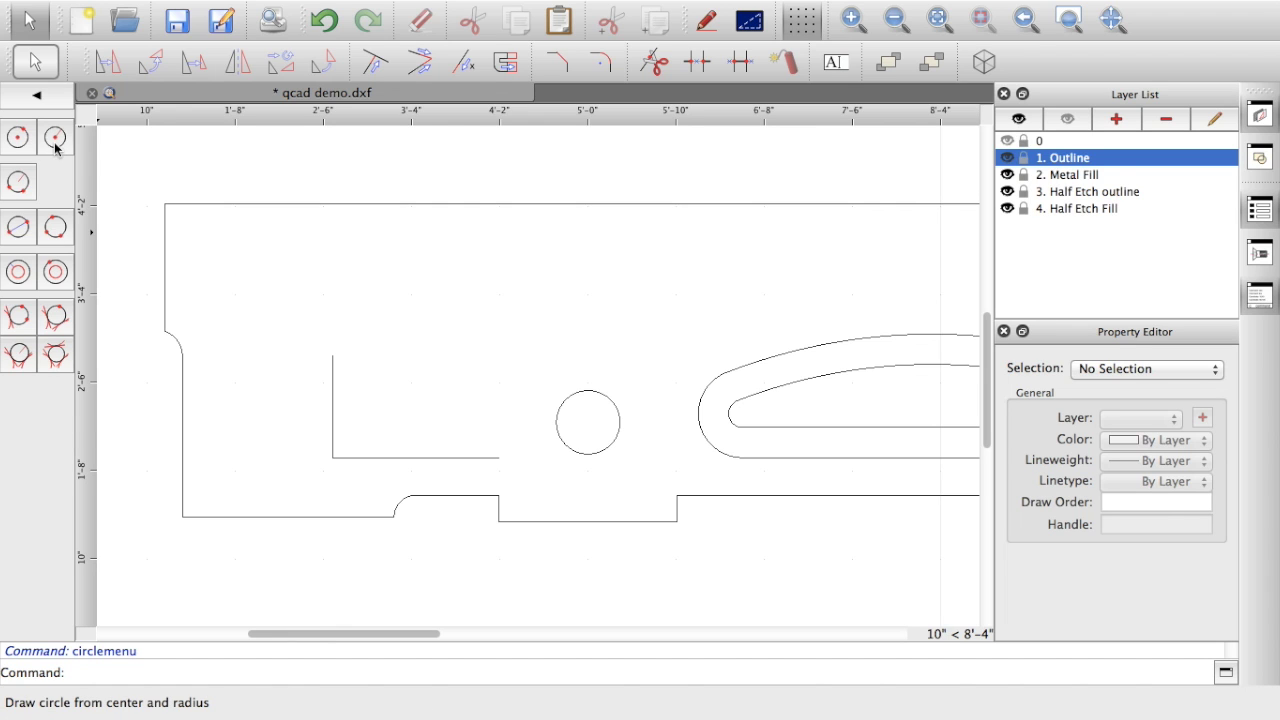
left_click(55, 146)
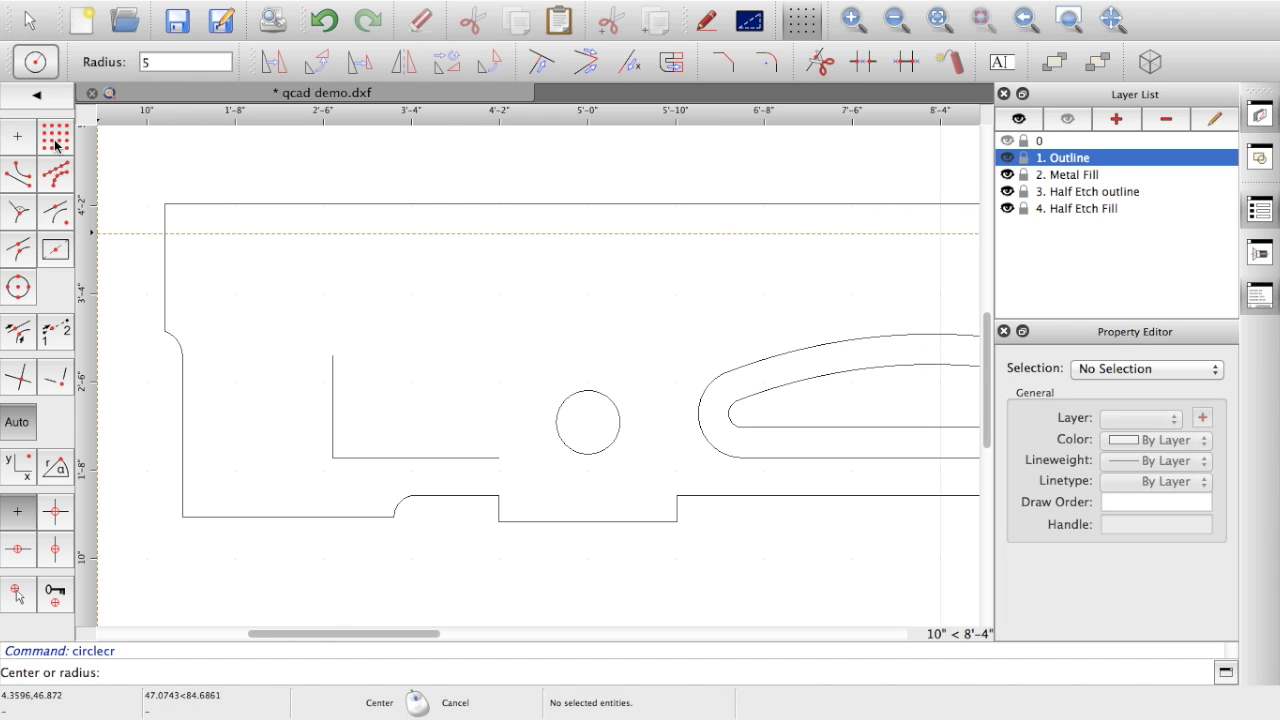
double_click(157, 62)
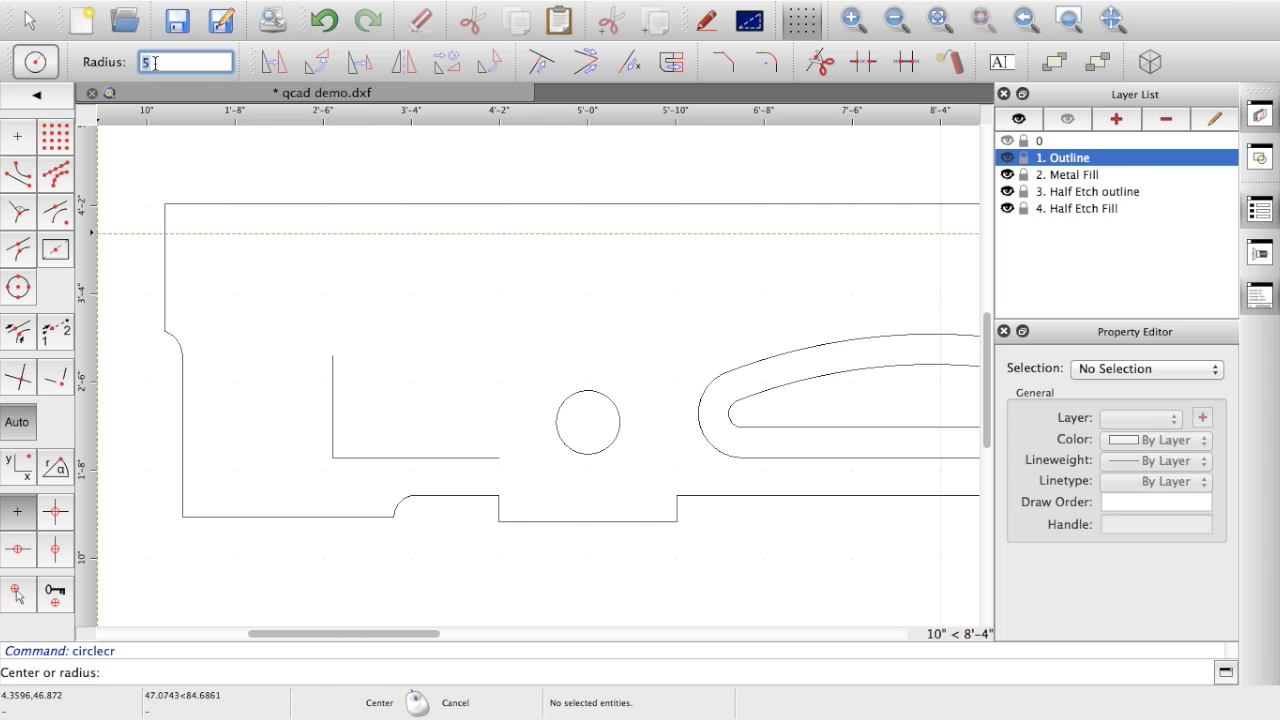
double_click(155, 62)
type("2")
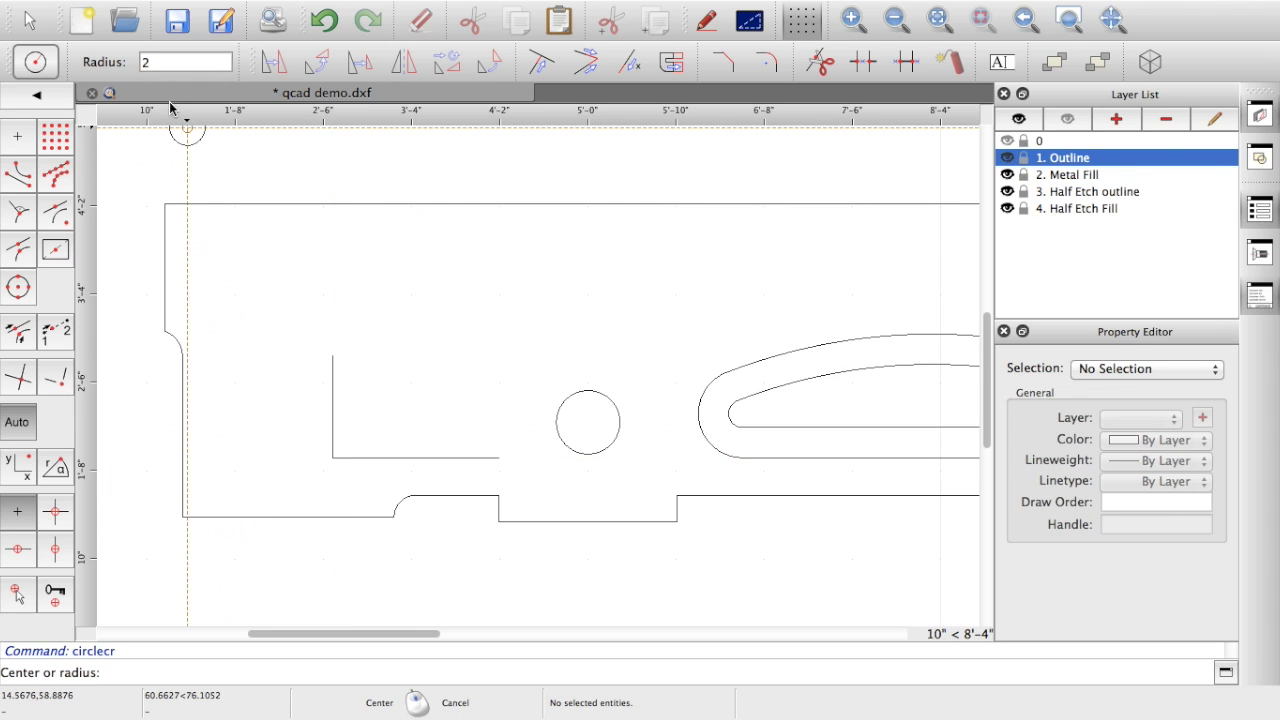
double_click(149, 62)
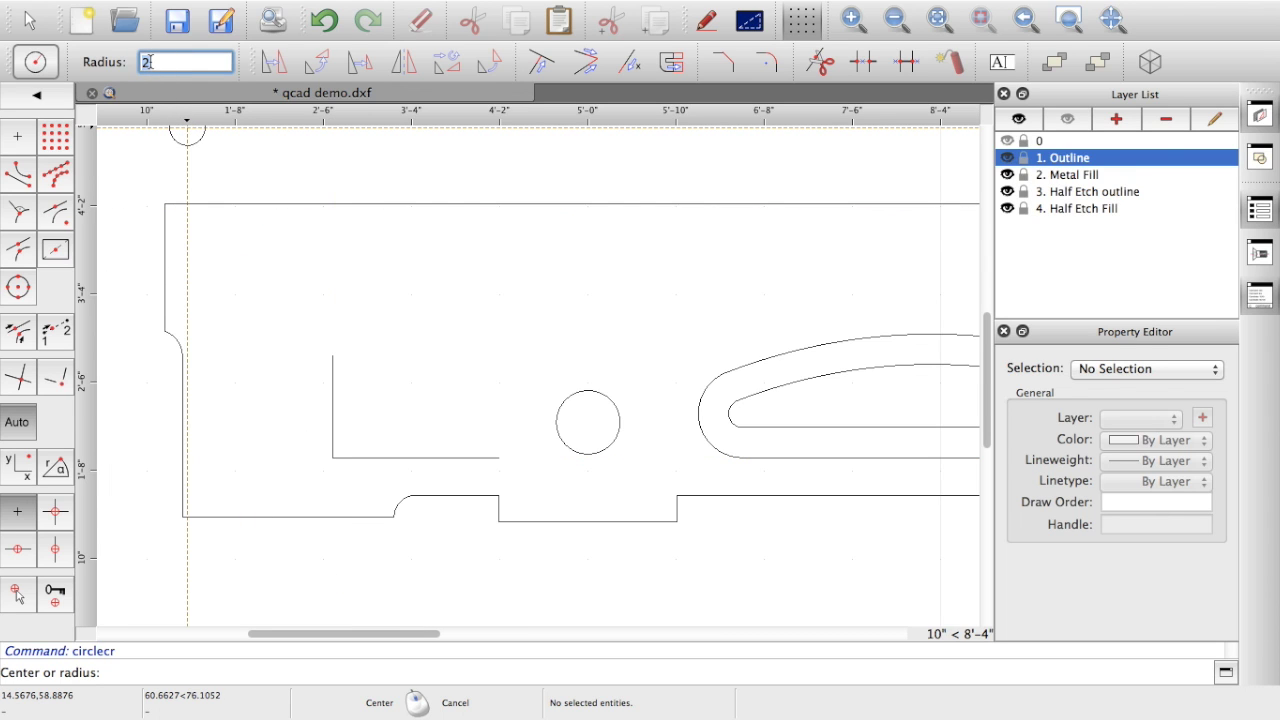
type("1")
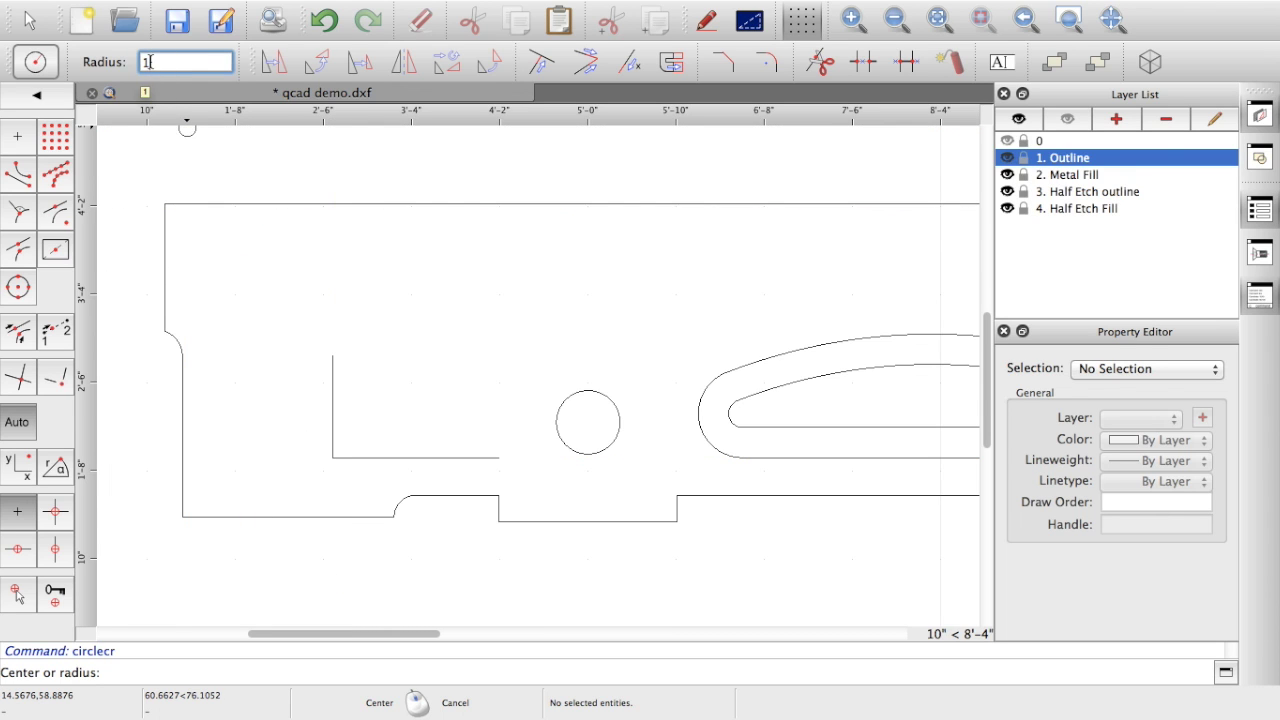
left_click(332, 457)
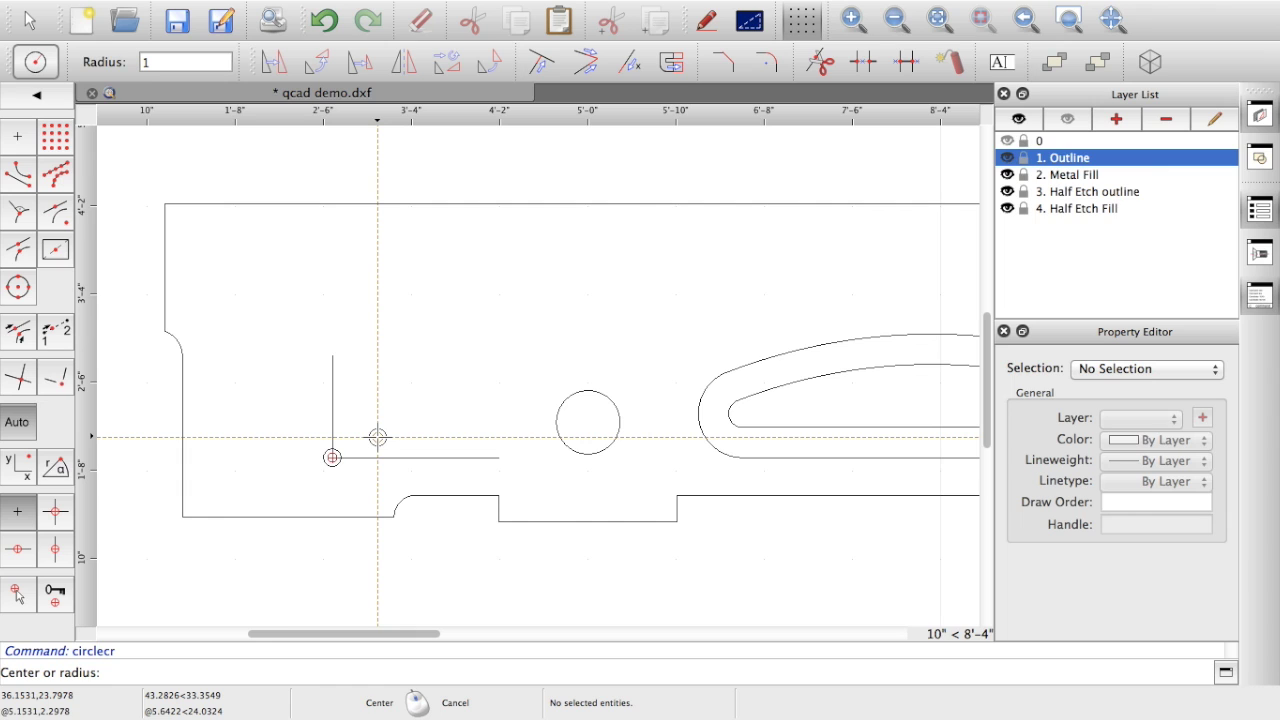
right_click(377, 437)
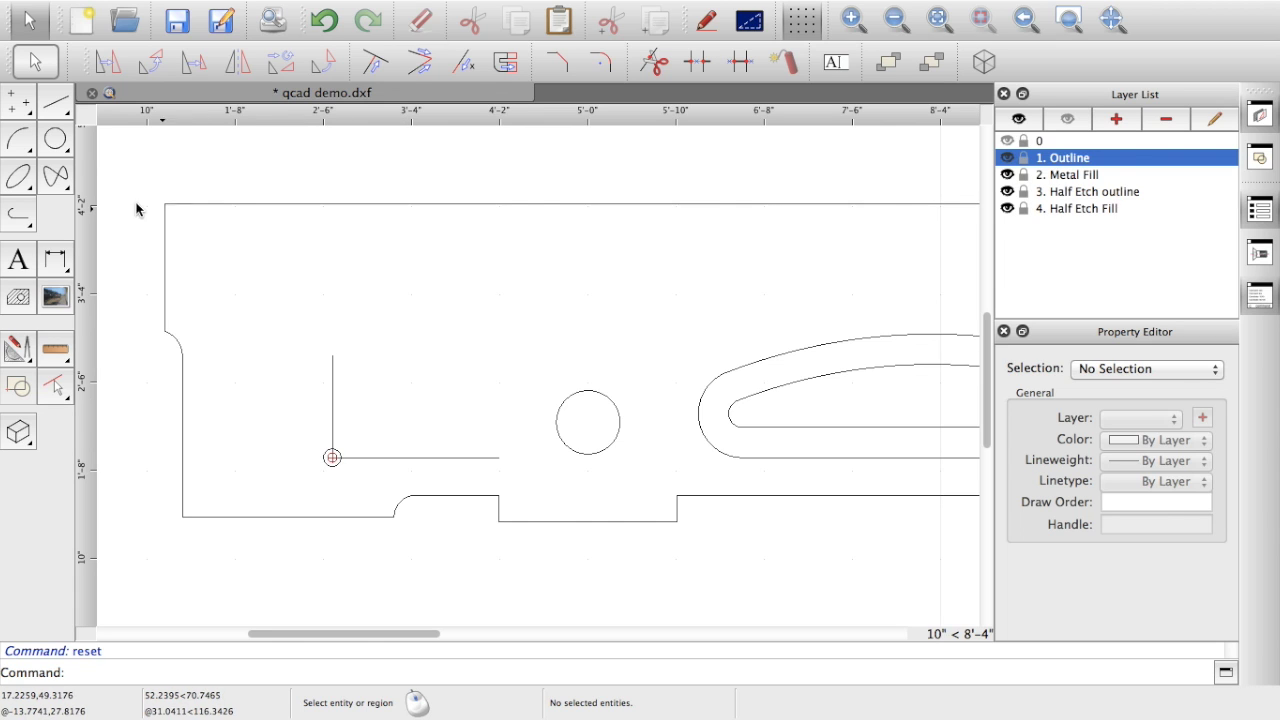
Offset a parallel line 19 units inward from the outline's left edge.
left_click(57, 112)
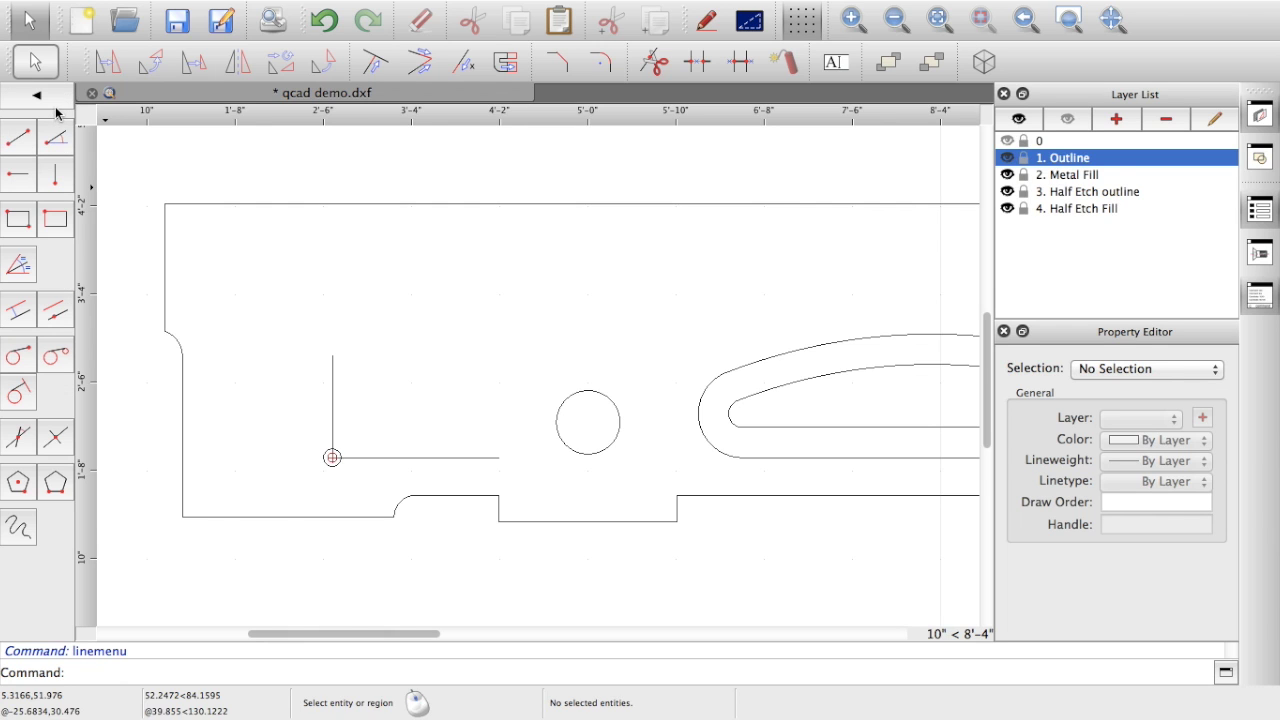
left_click(21, 315)
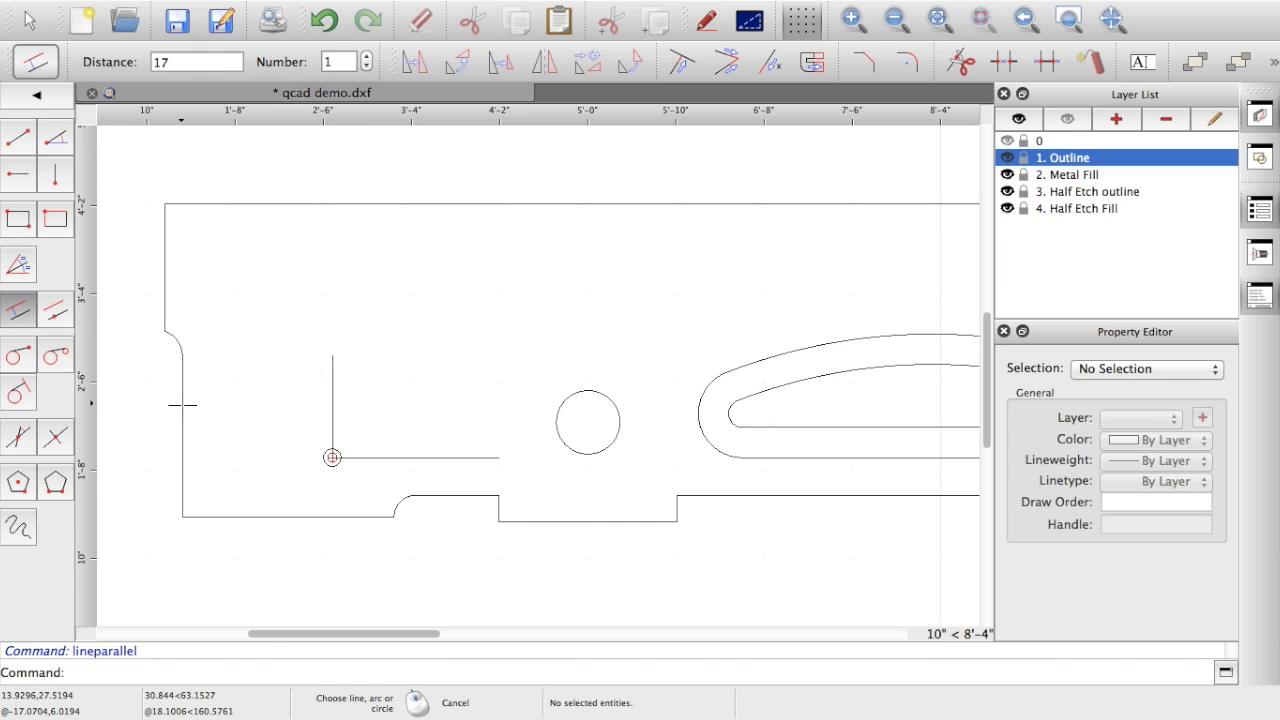
double_click(169, 61)
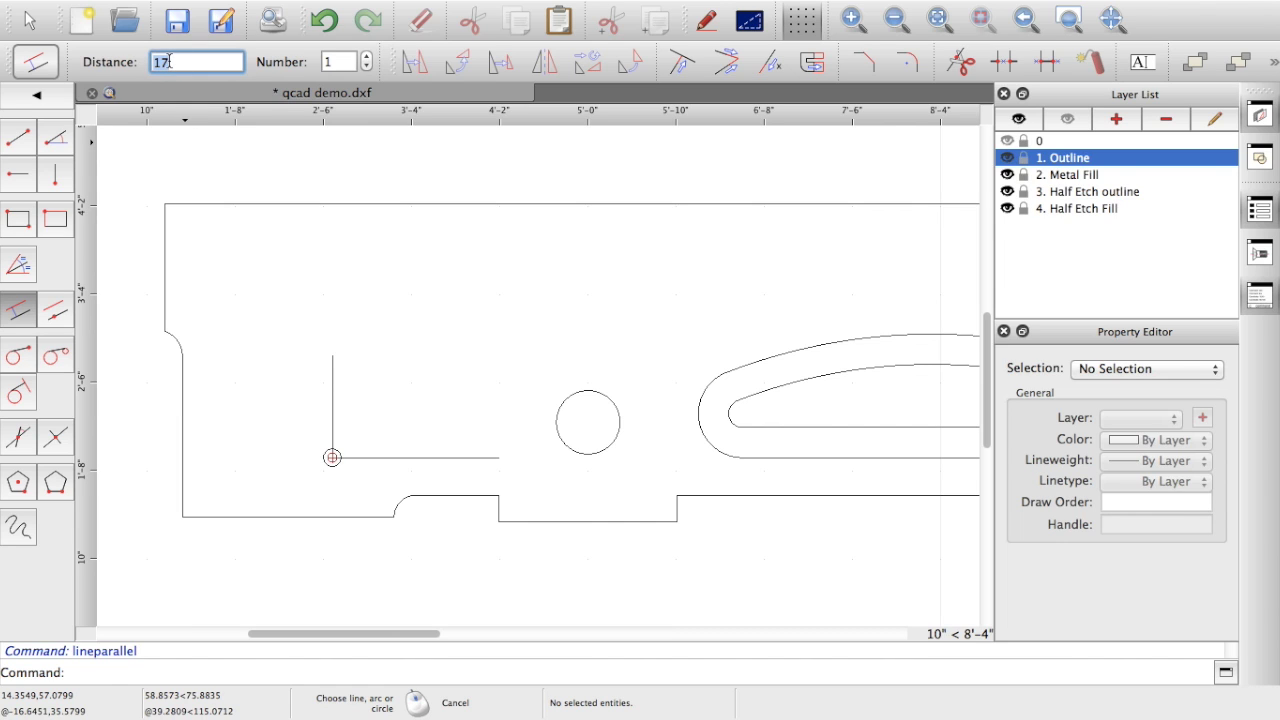
type("19")
left_click(183, 402)
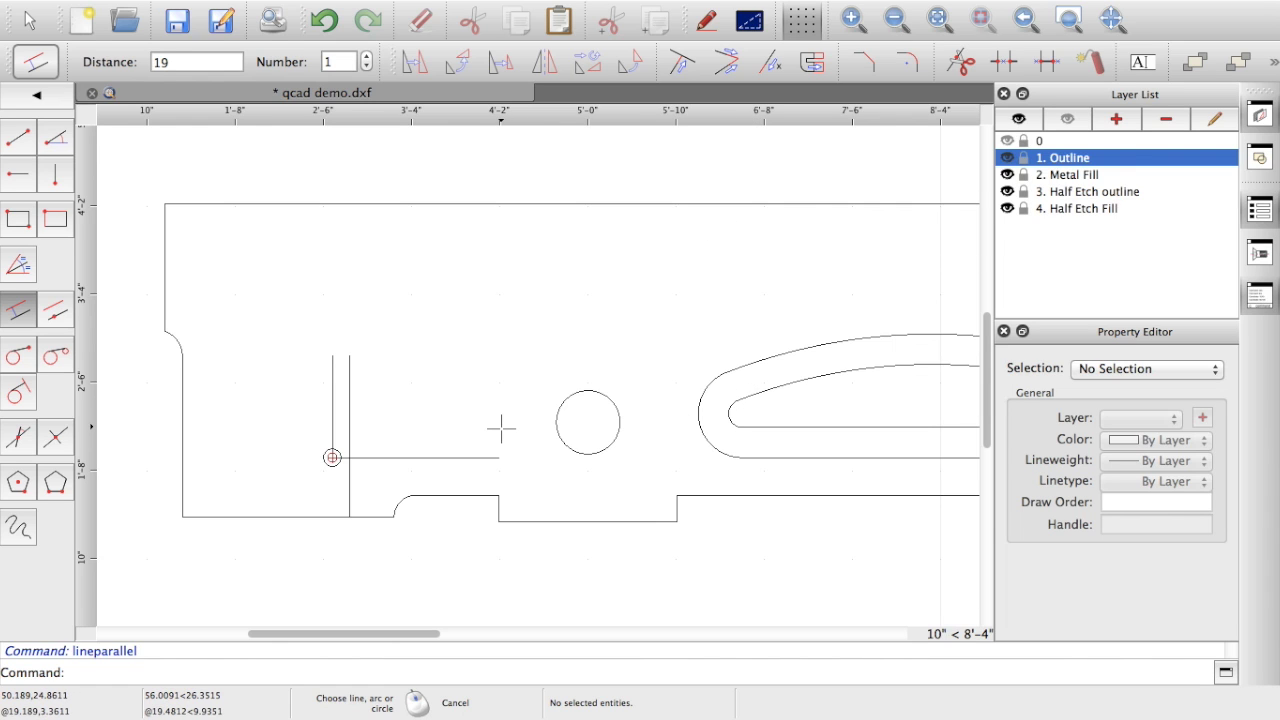
Draw an 8-unit vertical line snapped to the centre of the slot's left arc.
left_click(56, 177)
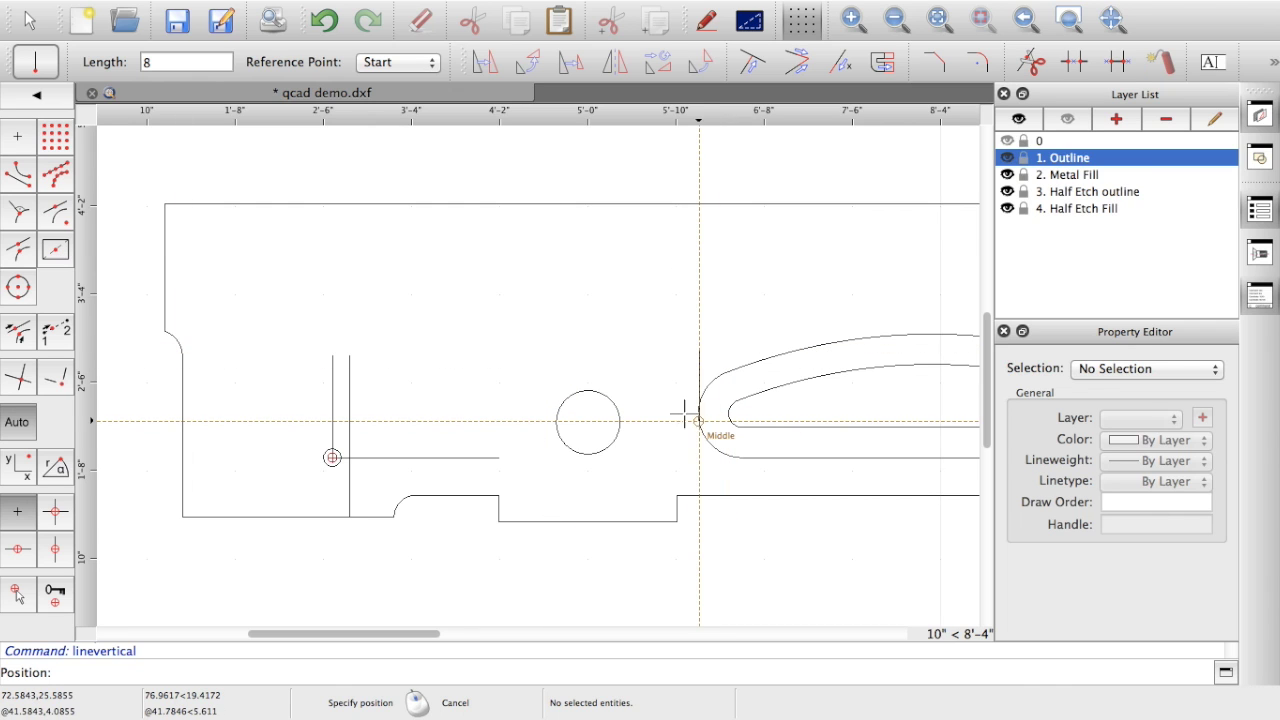
left_click(57, 224)
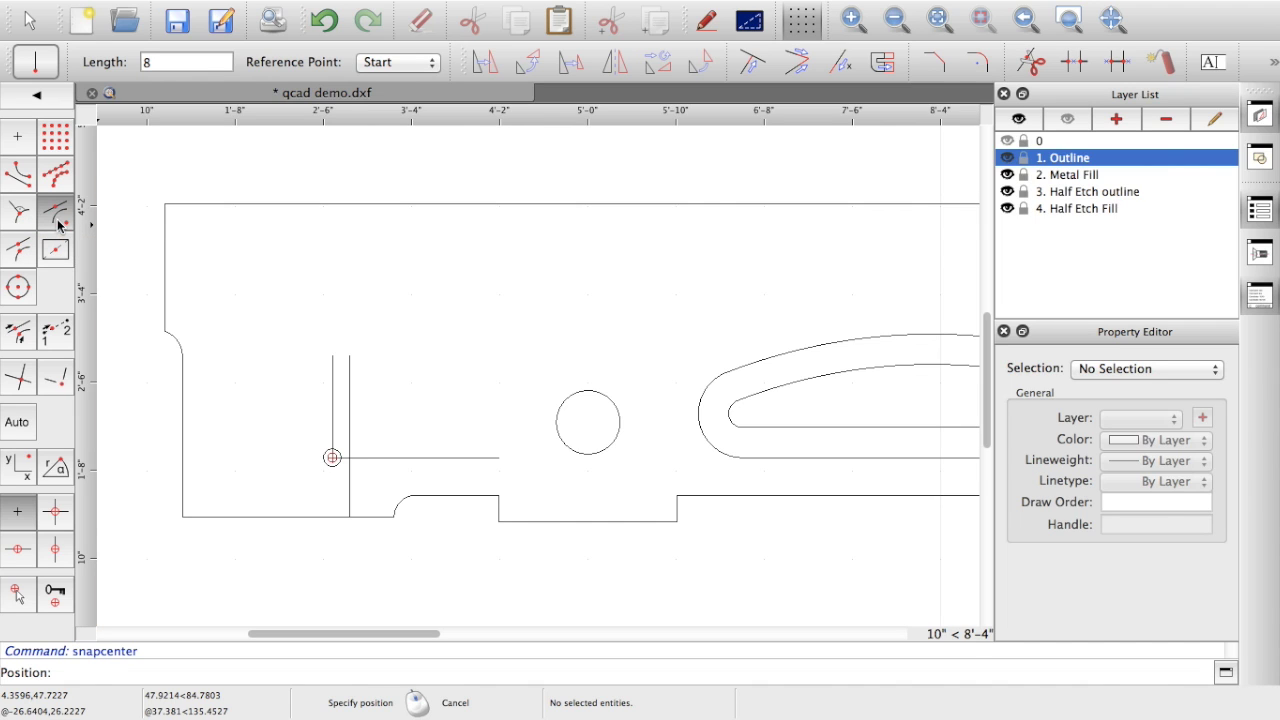
left_click(698, 418)
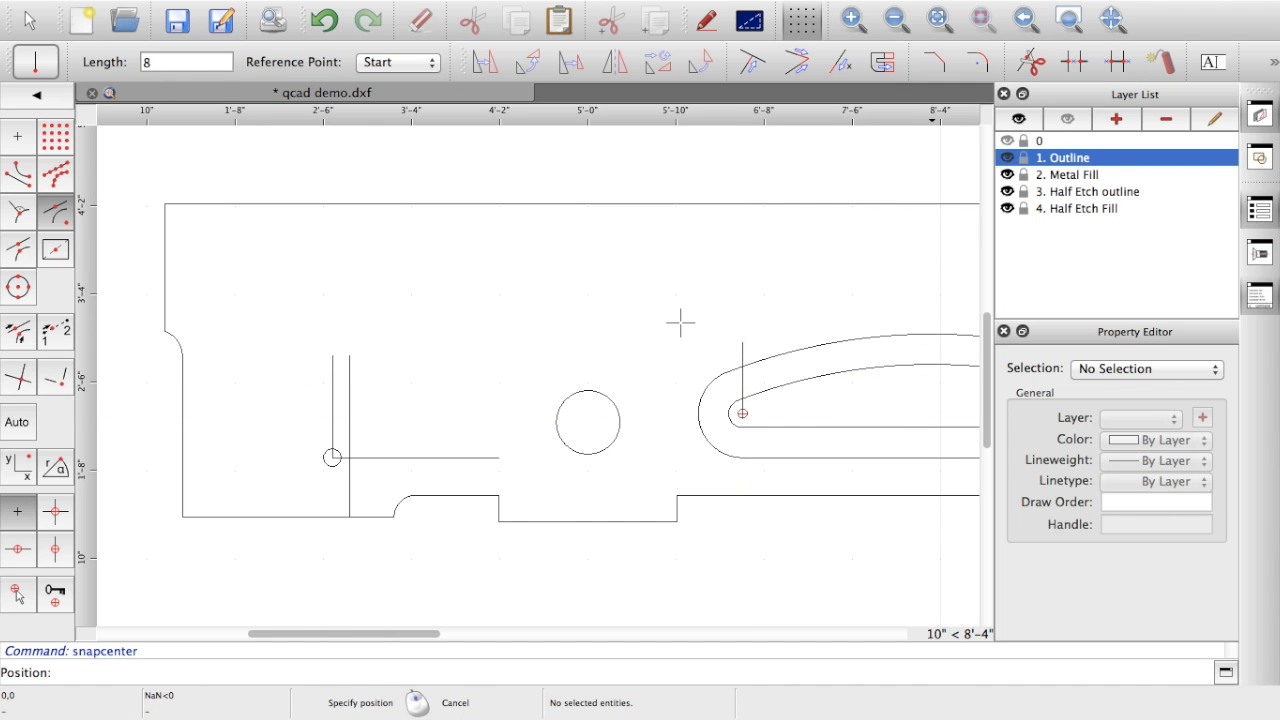
key("Escape")
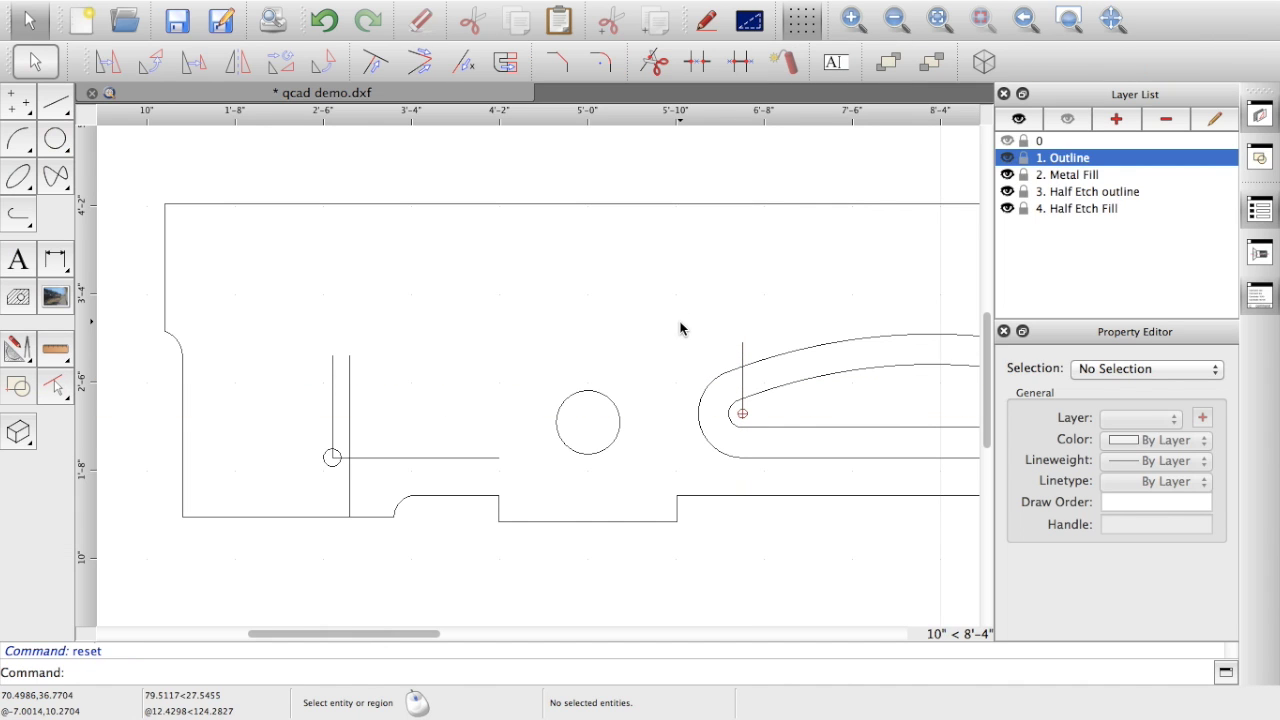
Create a vertical parallel line 30 units left of the slot's centre line.
left_click(742, 389)
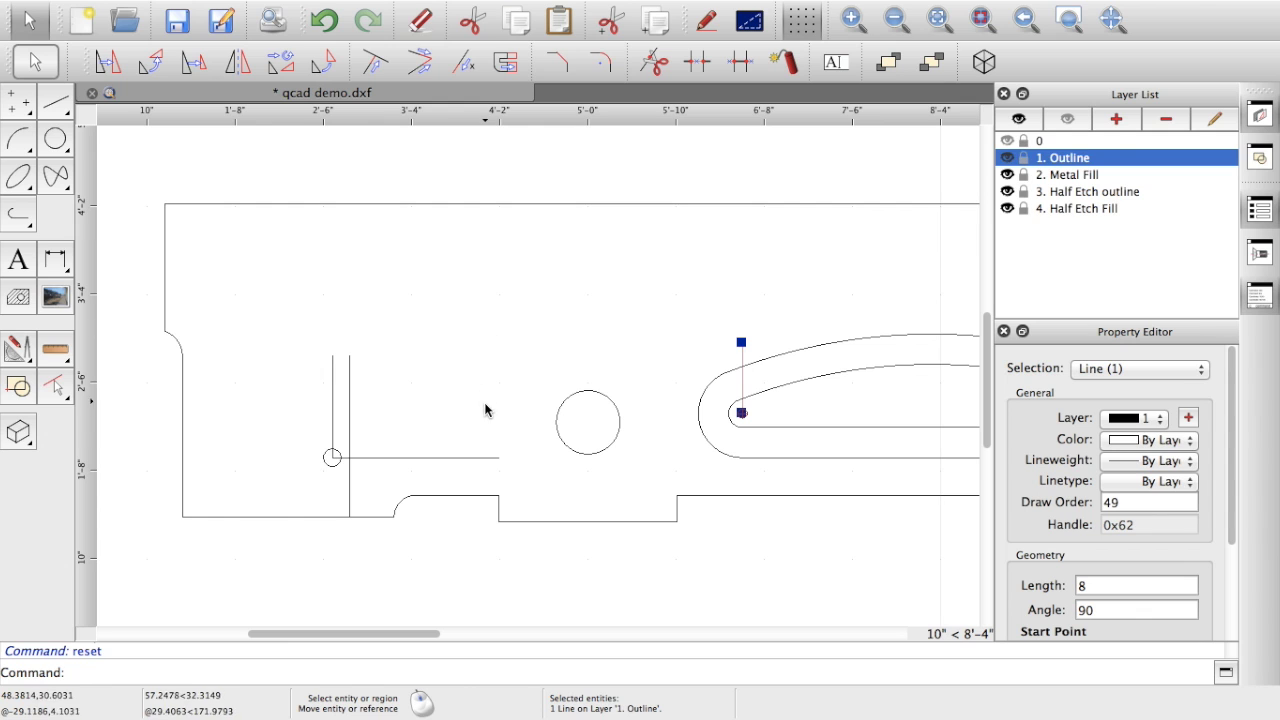
left_click(62, 111)
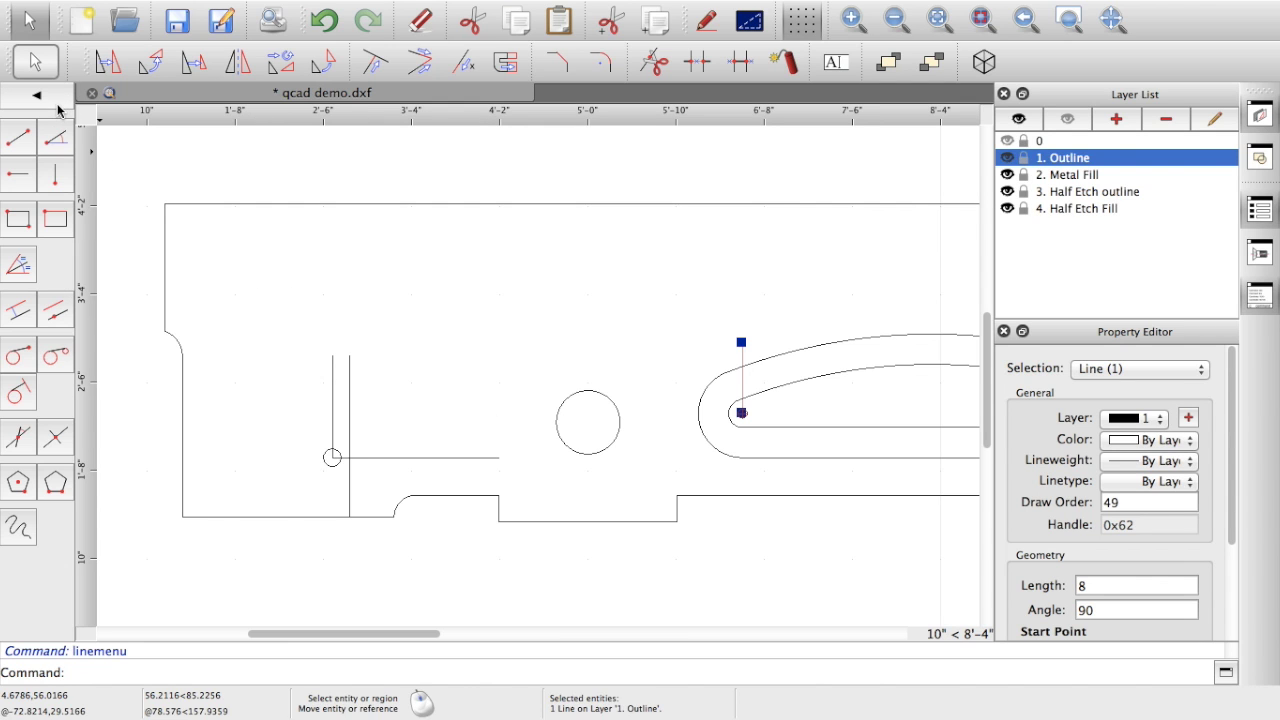
left_click(16, 317)
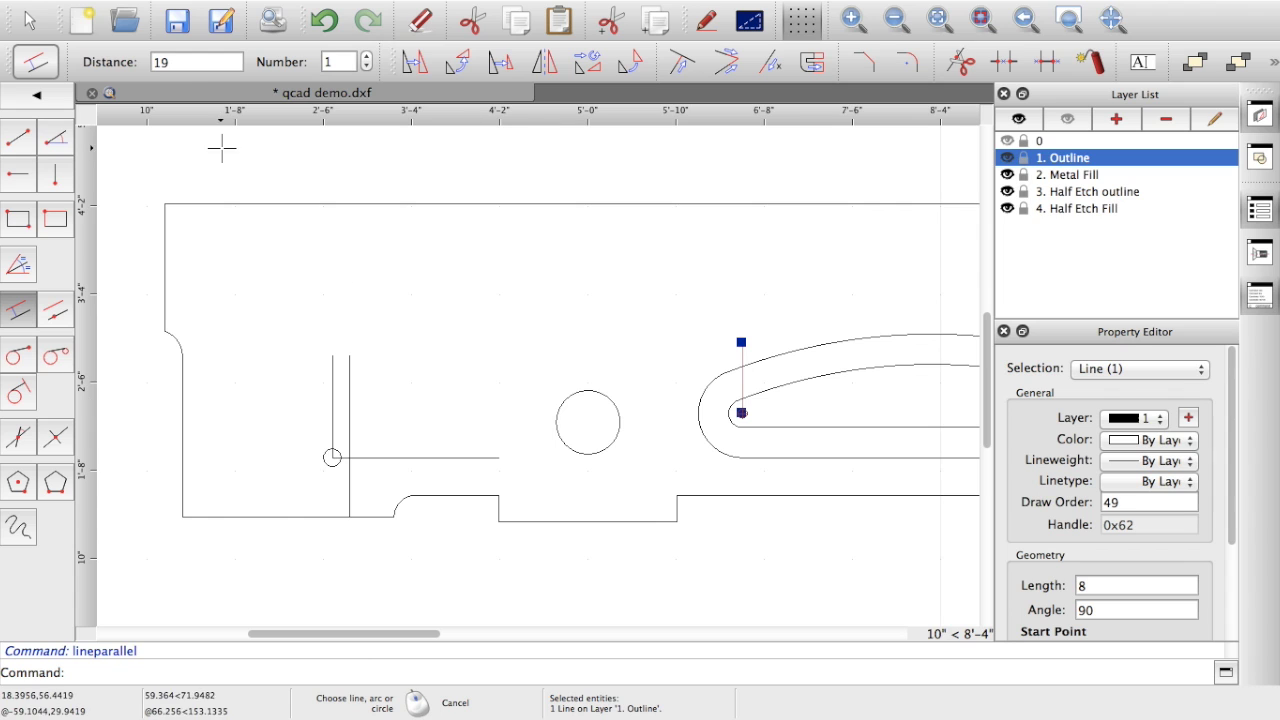
double_click(170, 63)
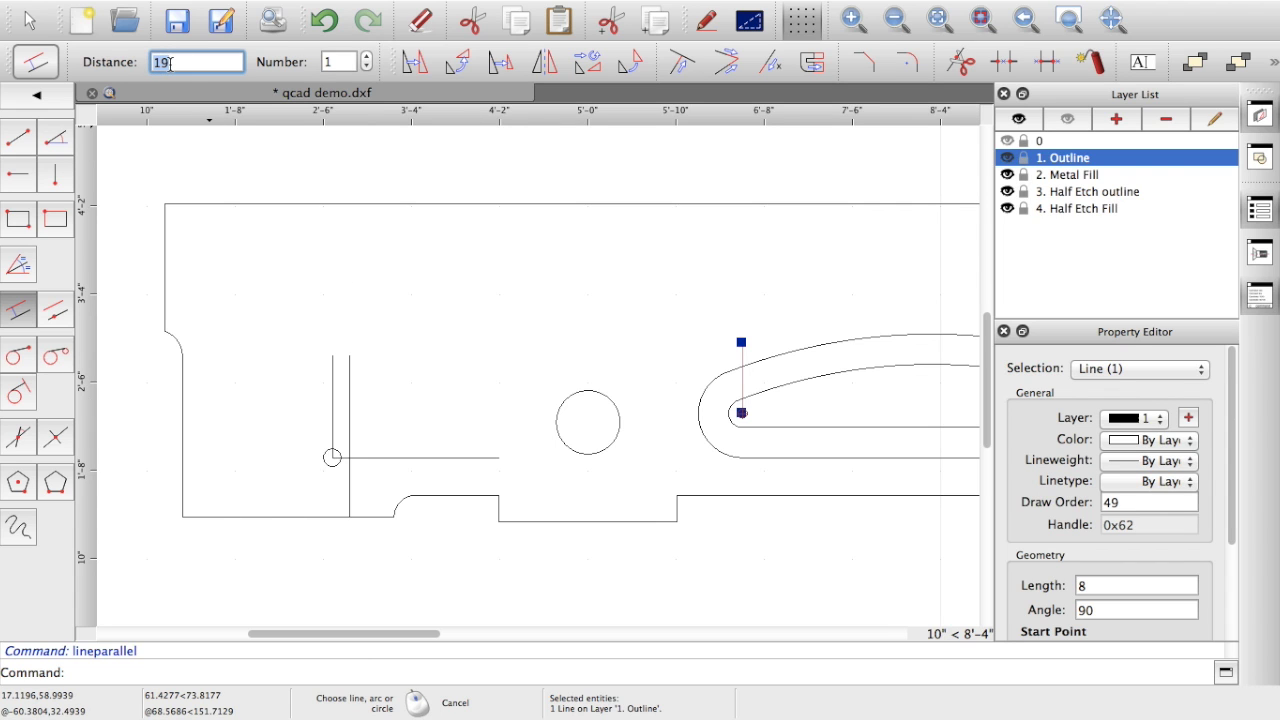
type("30")
left_click(740, 385)
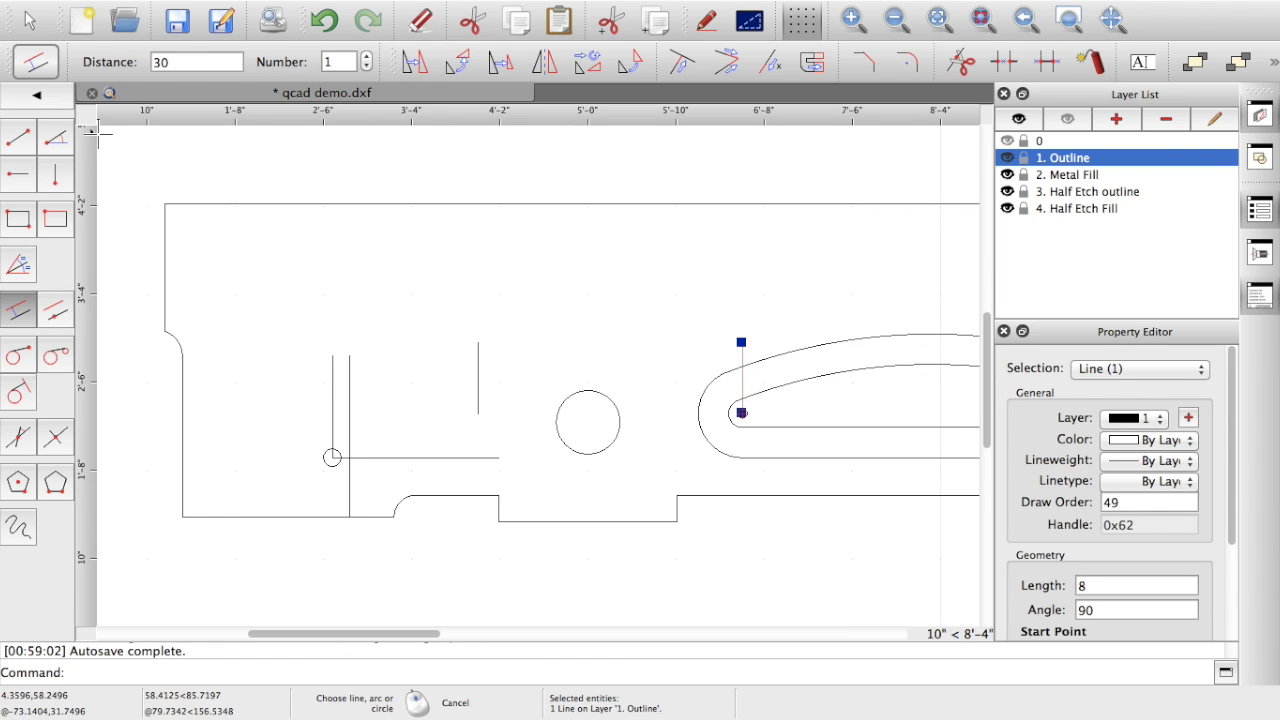
Add a horizontal parallel line offset 9.5 crossing the short vertical line.
double_click(158, 62)
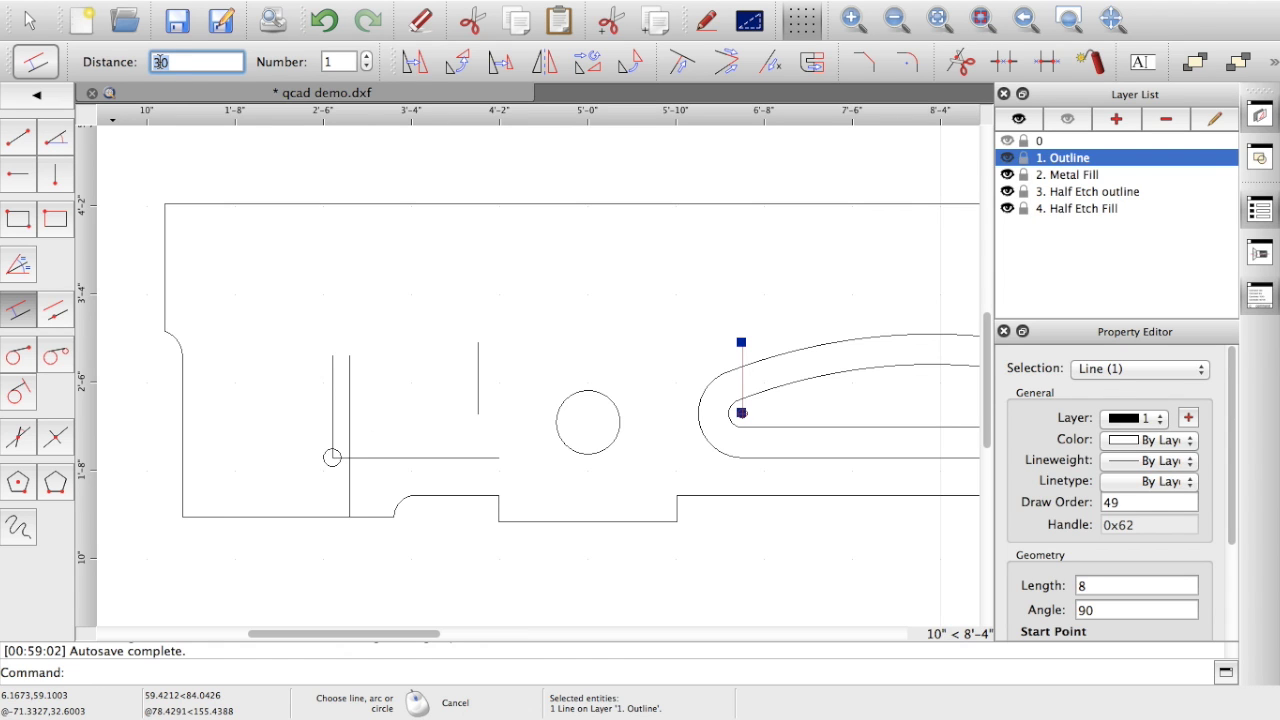
type("9.5")
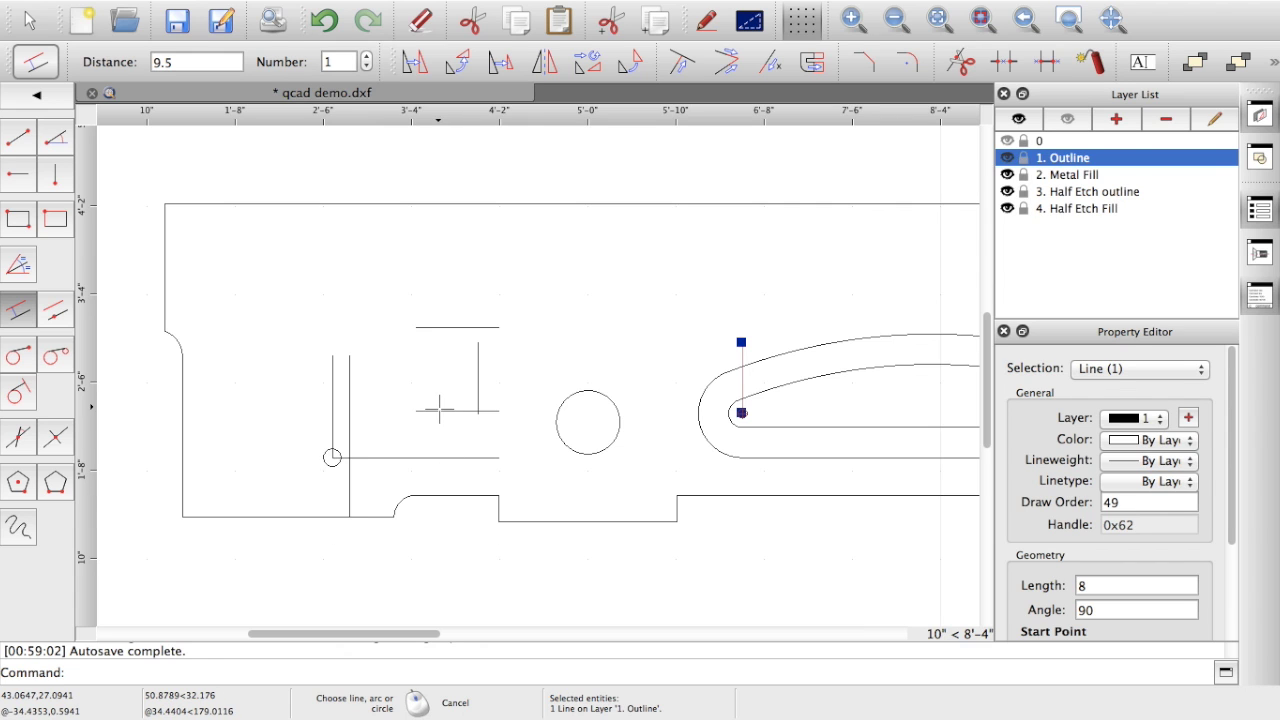
left_click(727, 64)
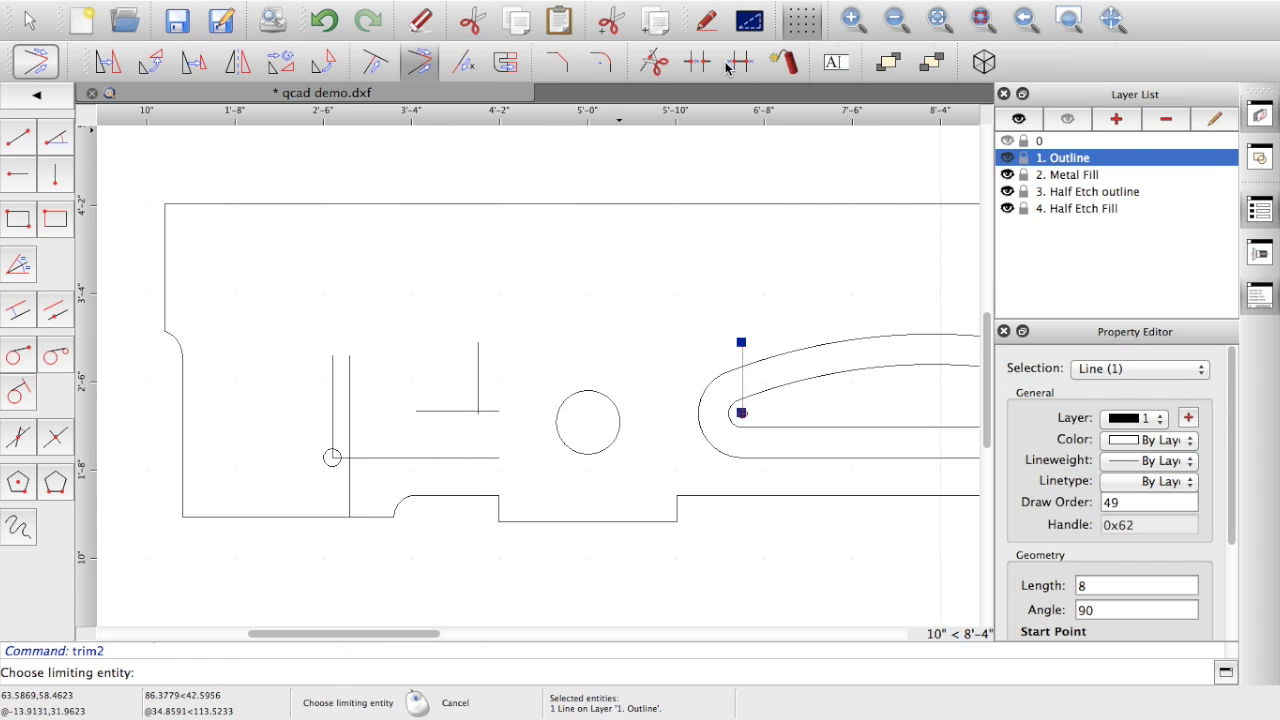
Trim the left vertical and horizontal lines so they meet in a clean corner.
left_click(432, 411)
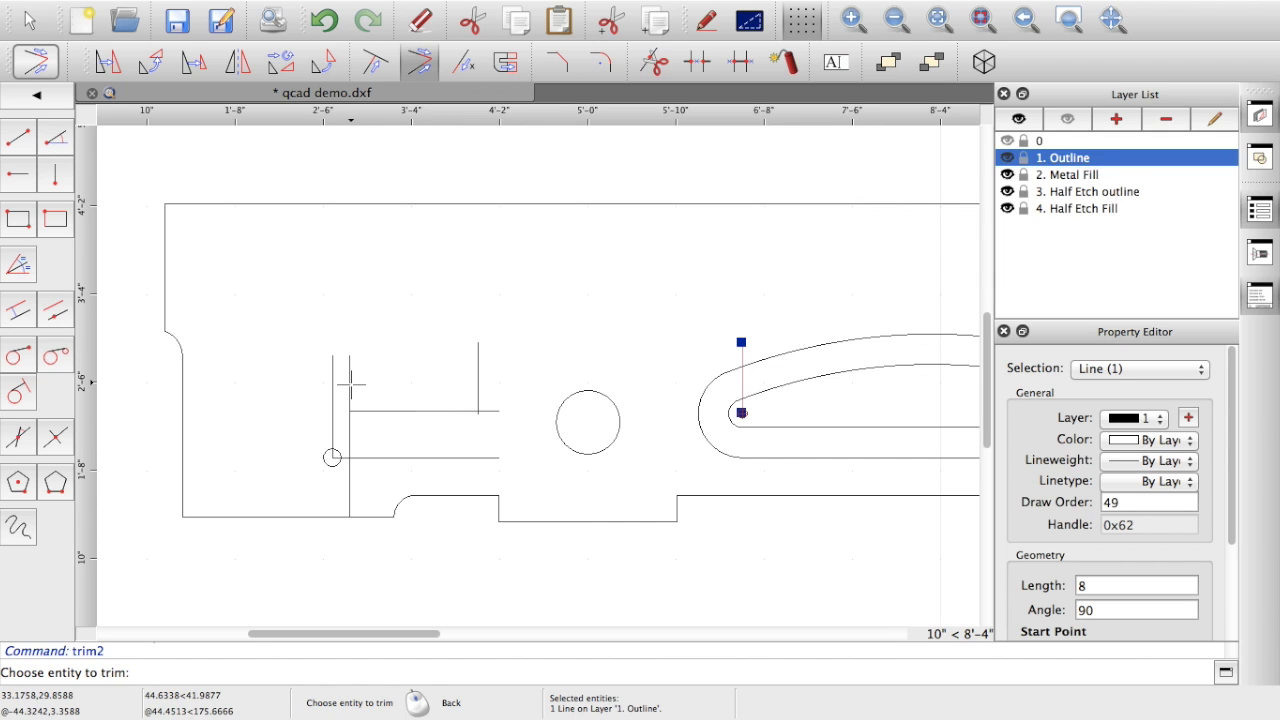
left_click(352, 384)
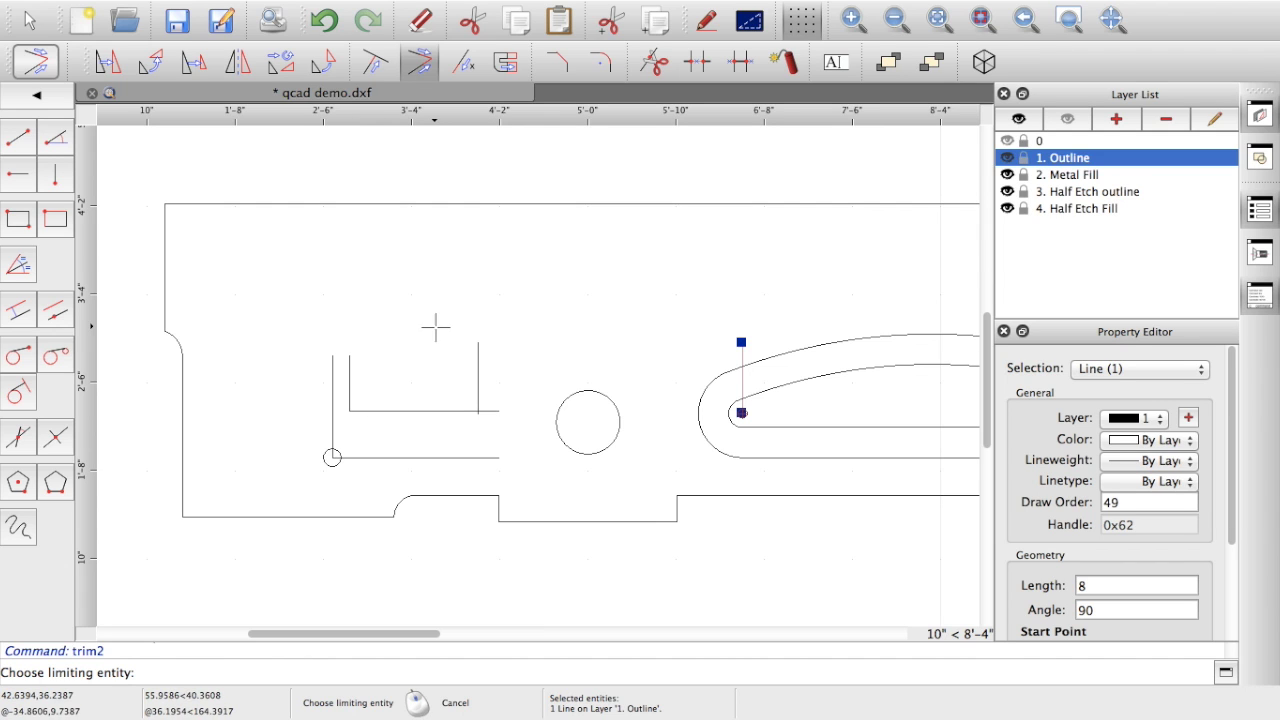
left_click(37, 104)
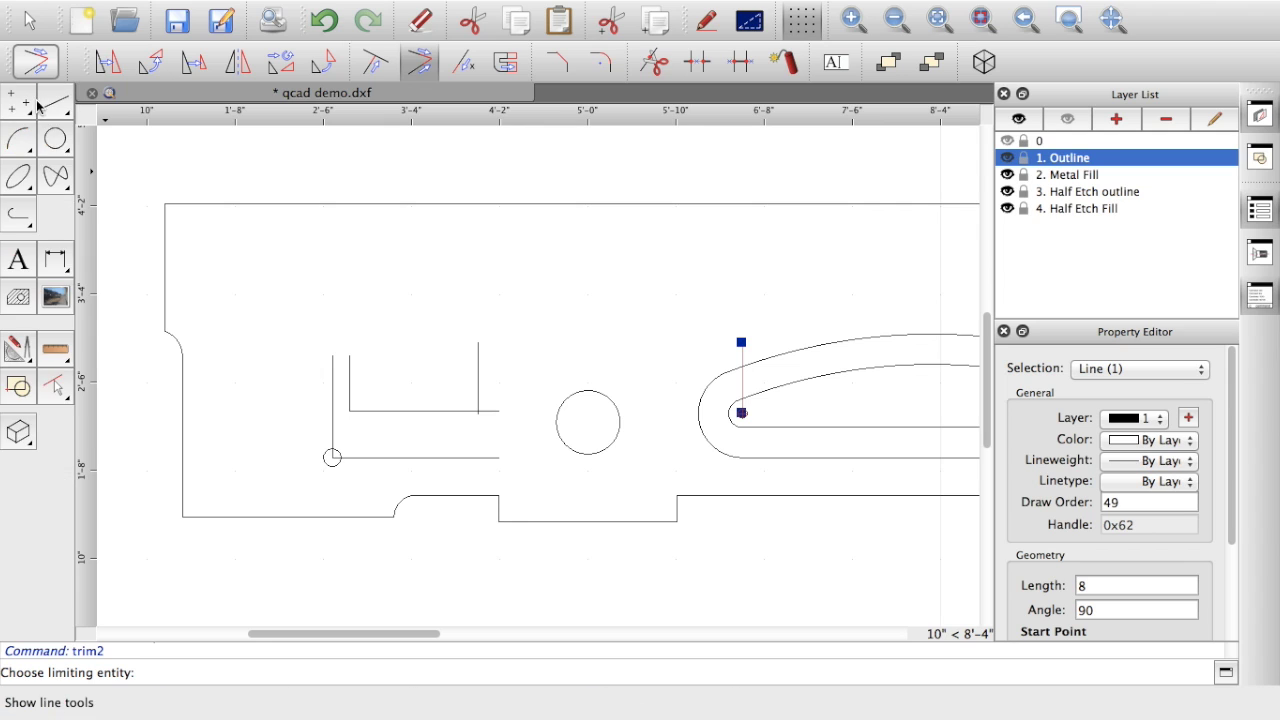
left_click(55, 148)
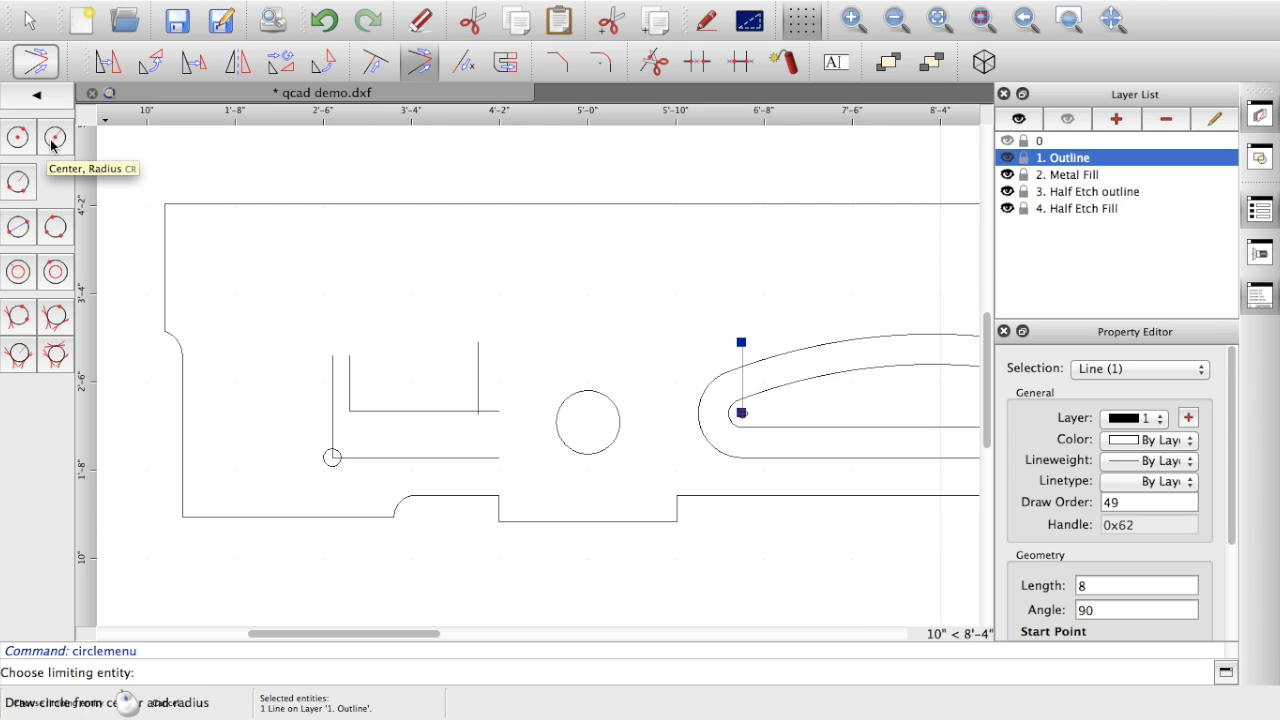
Draw two radius-5 circles, each through the left and right line intersections.
left_click(17, 184)
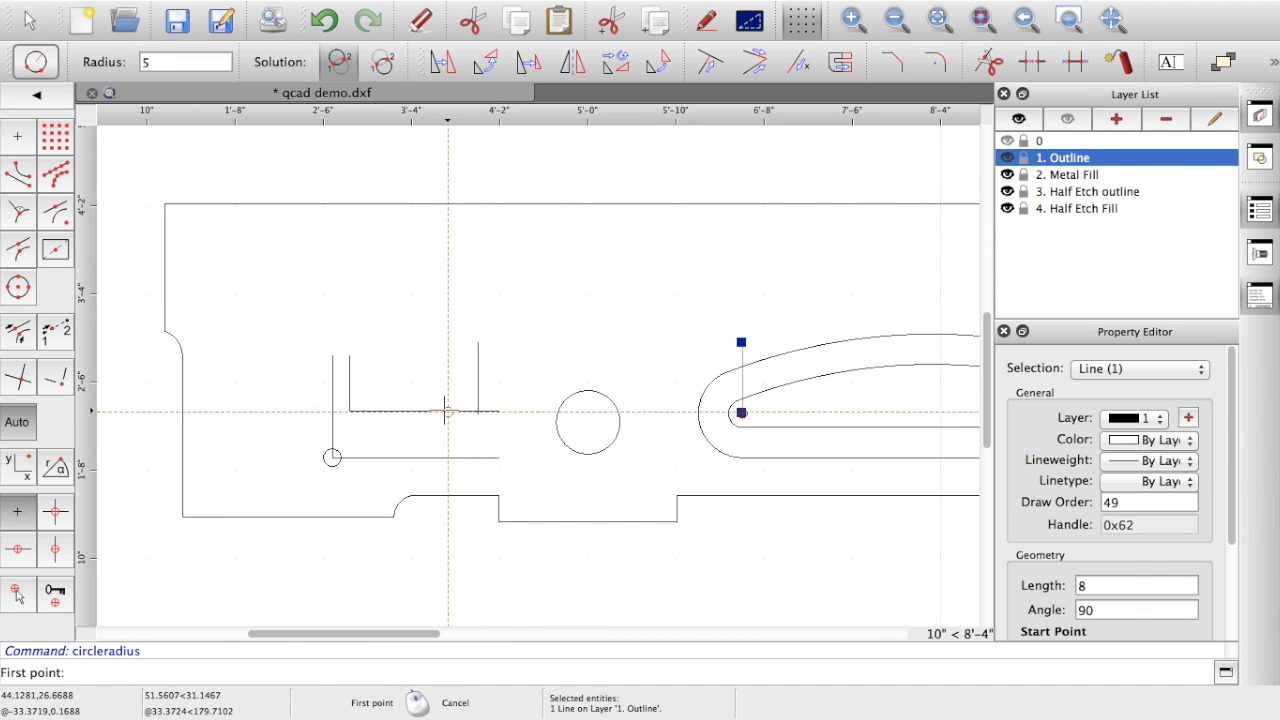
left_click(477, 411)
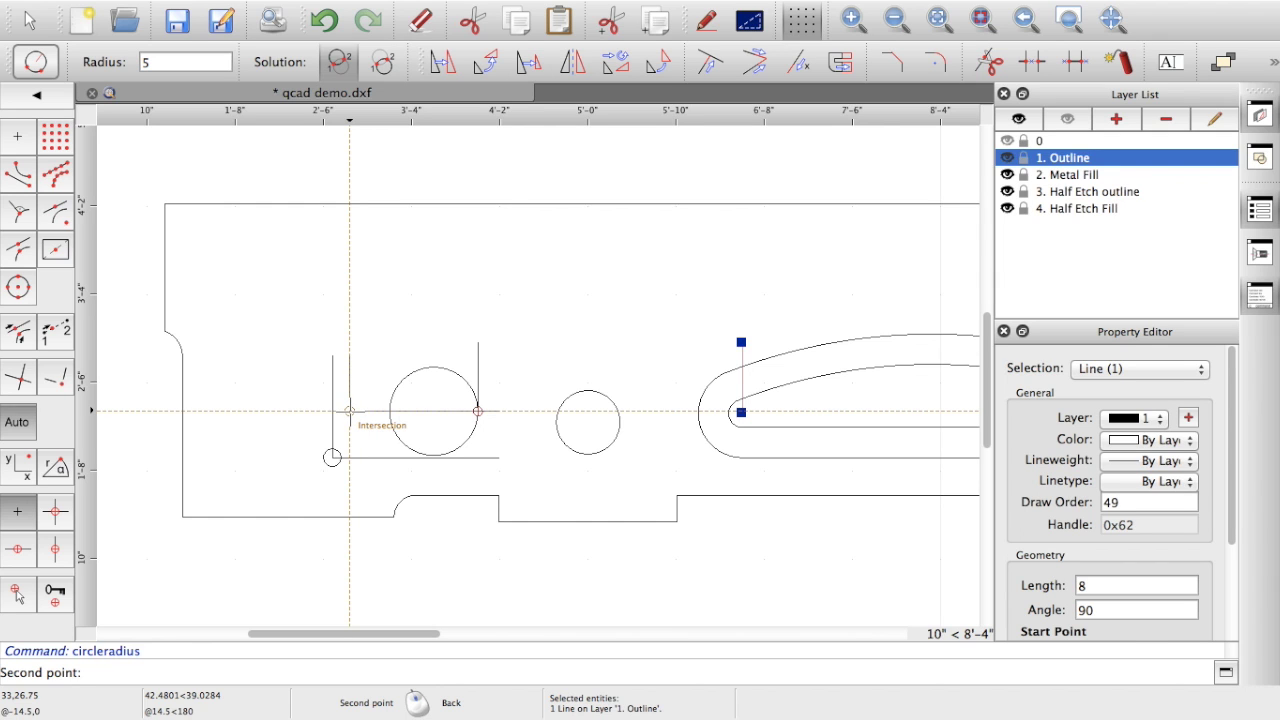
left_click(349, 411)
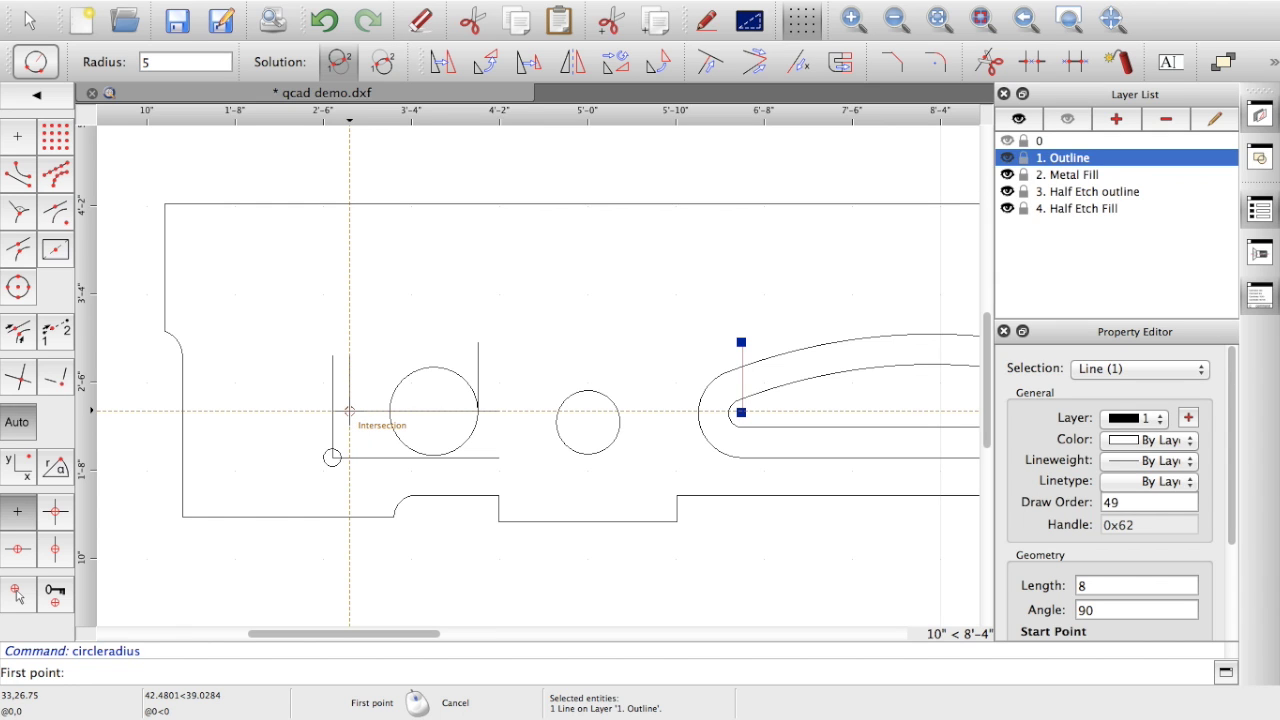
left_click(349, 411)
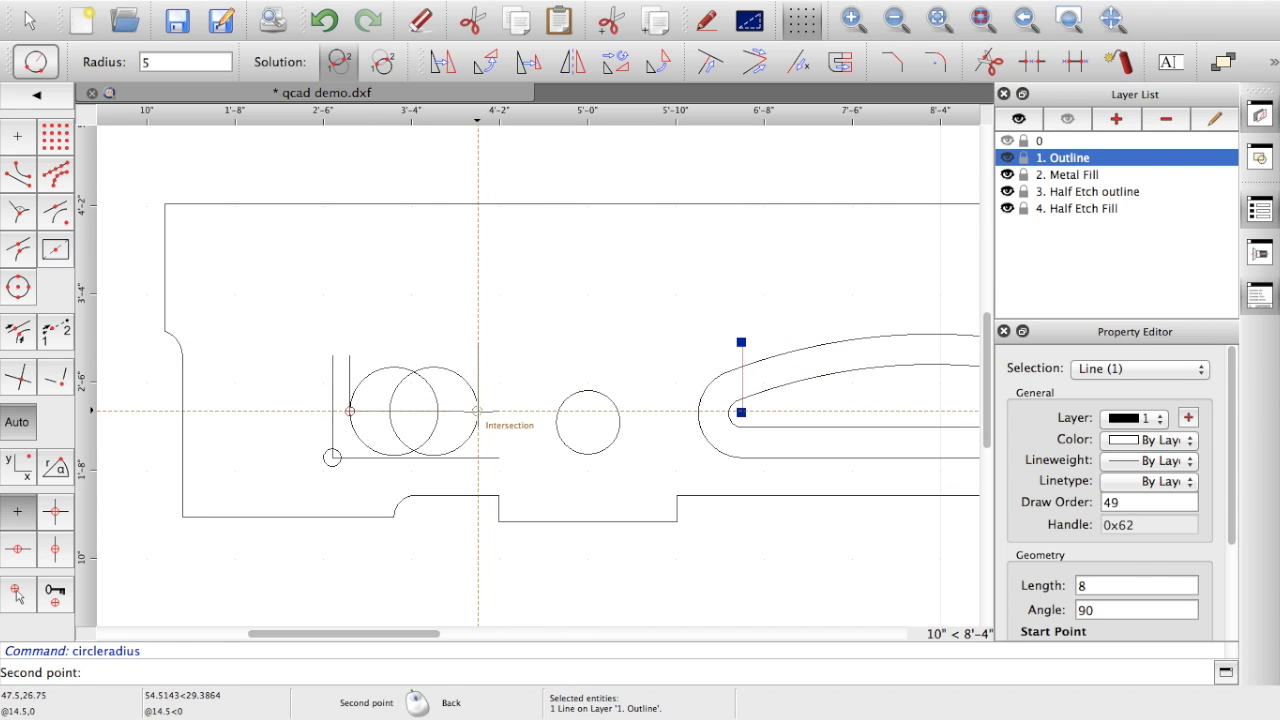
left_click(478, 411)
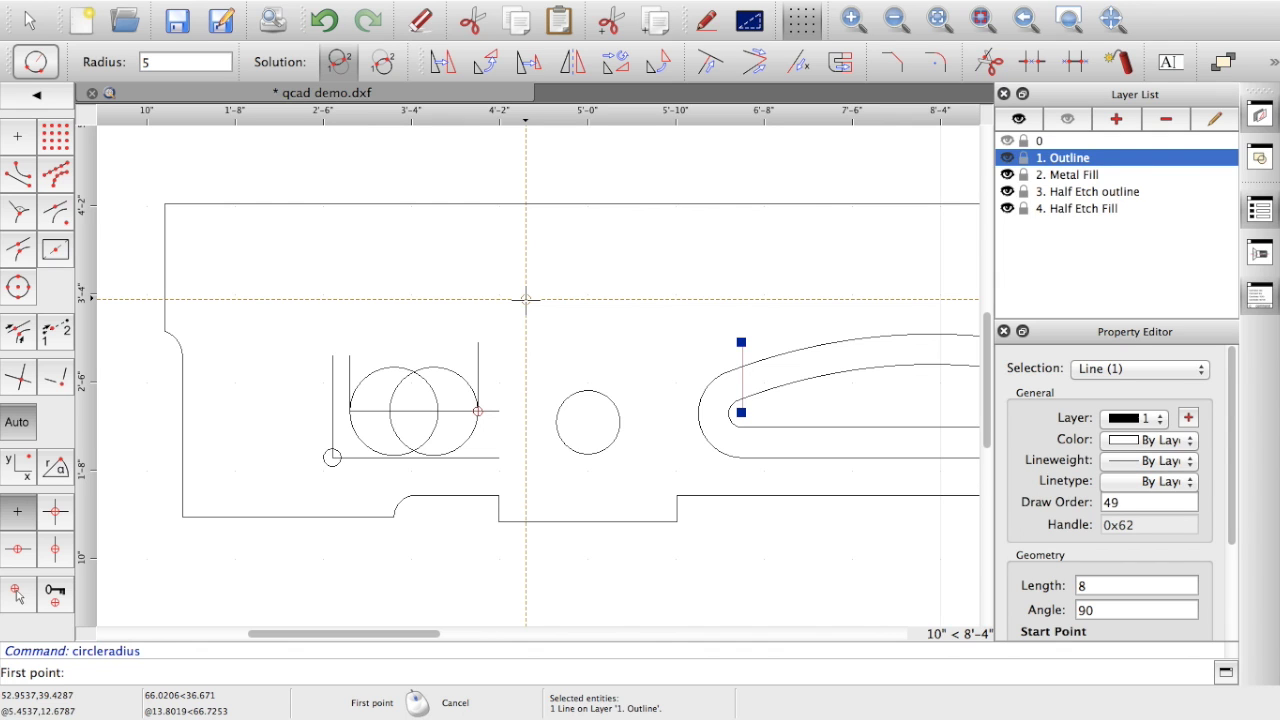
key("Escape")
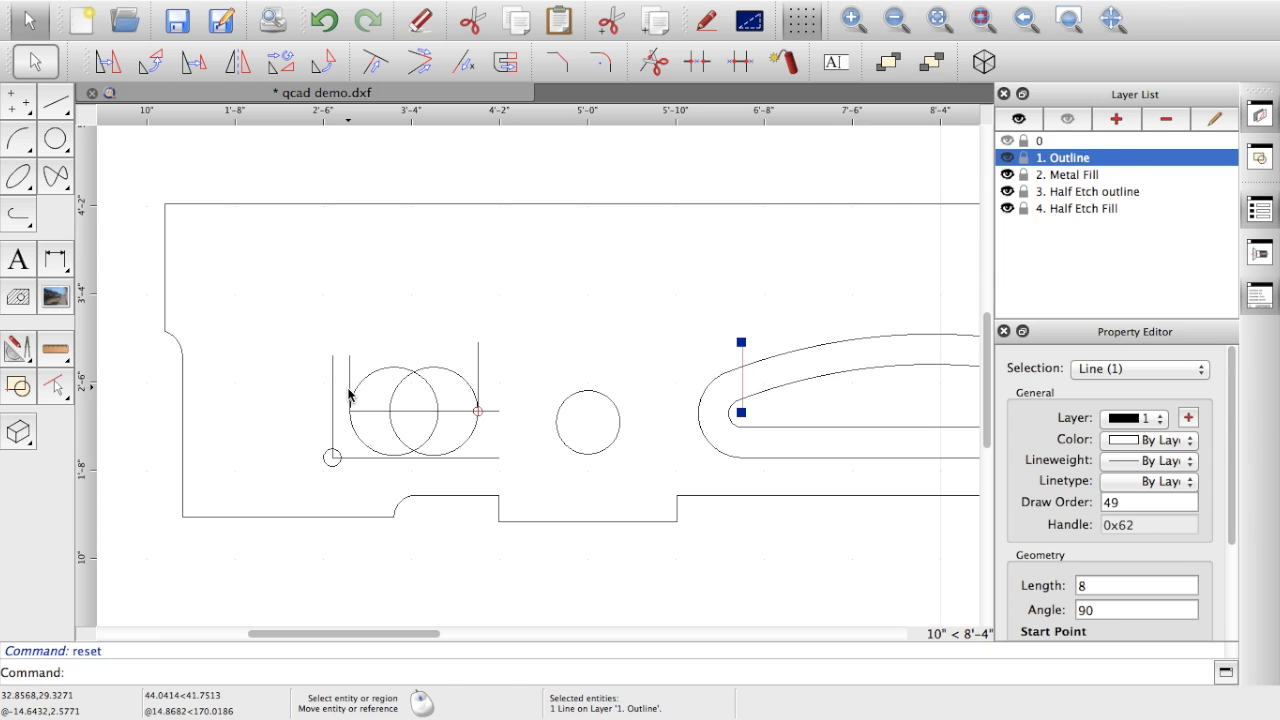
Select the four vertical and horizontal construction lines around the circles and delete them.
left_click(479, 365)
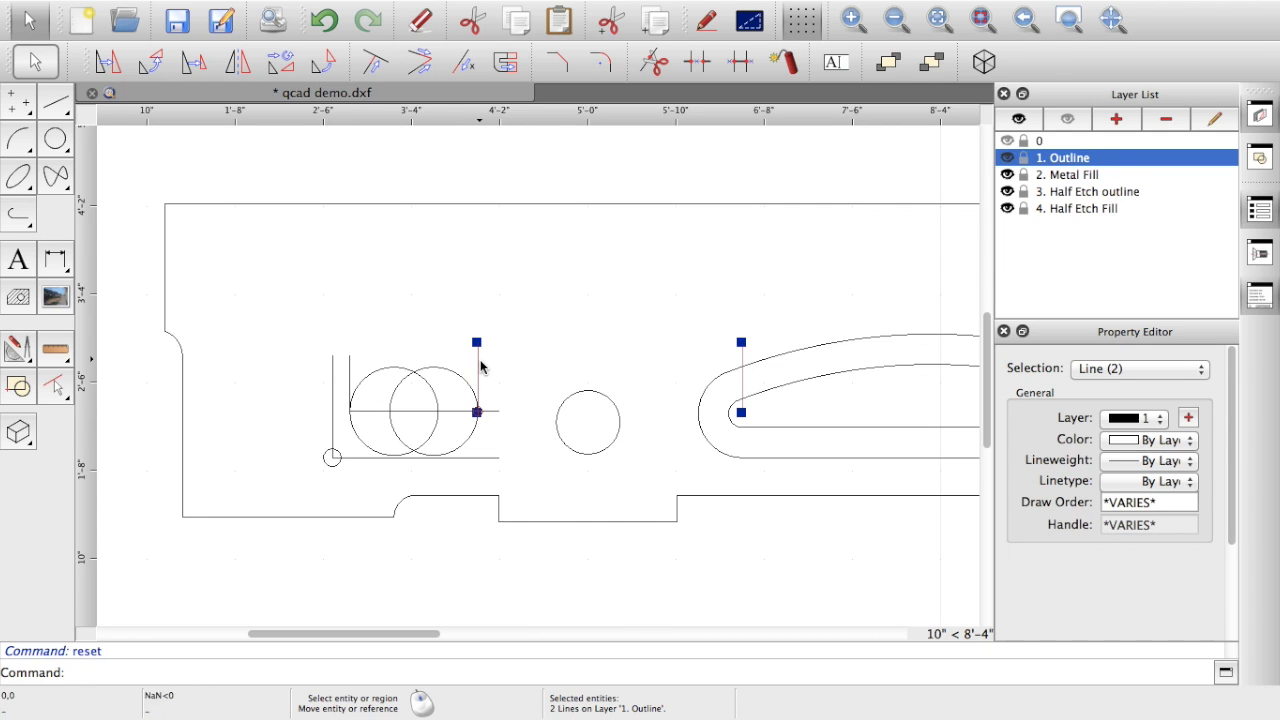
left_click(494, 411)
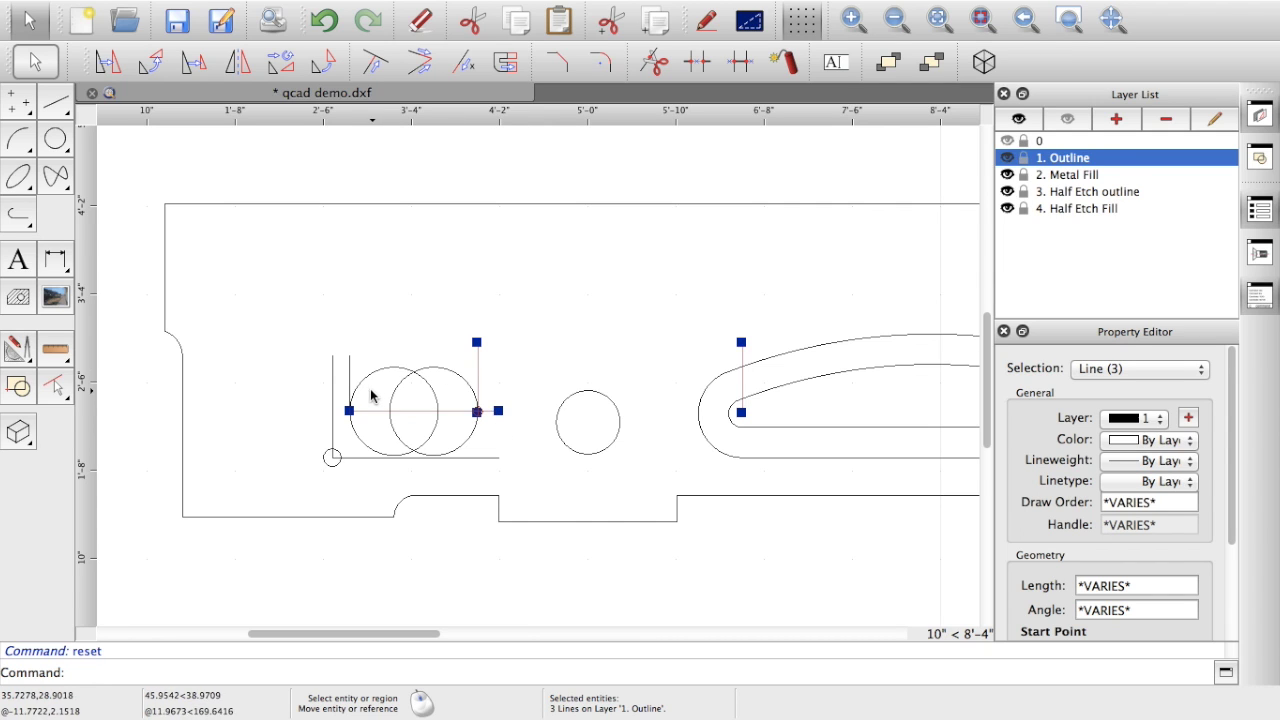
left_click(332, 384)
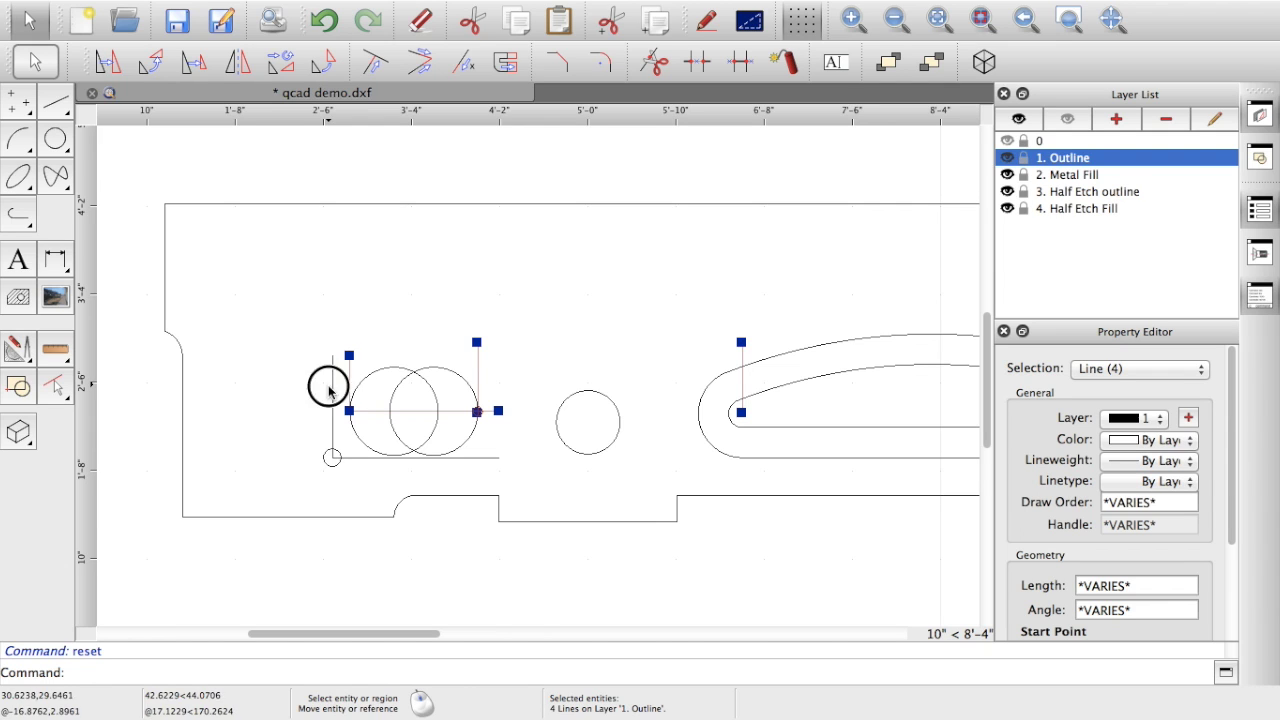
left_click(359, 459)
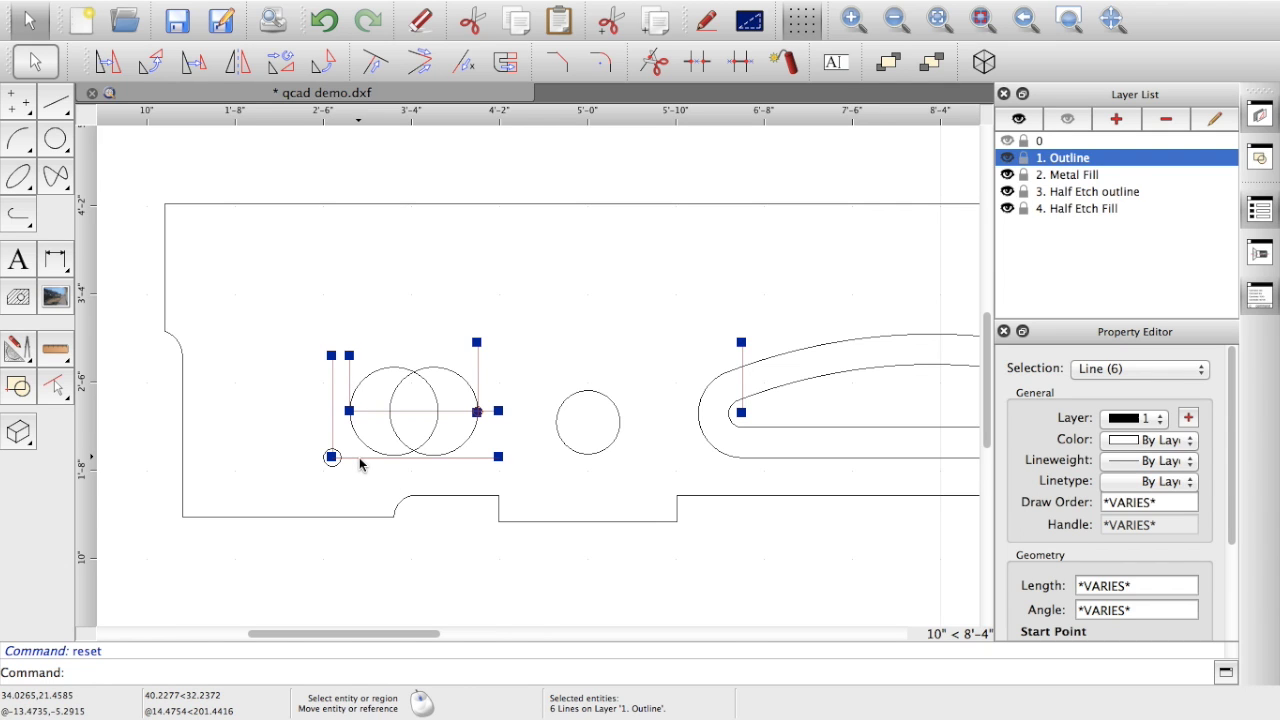
key("Delete")
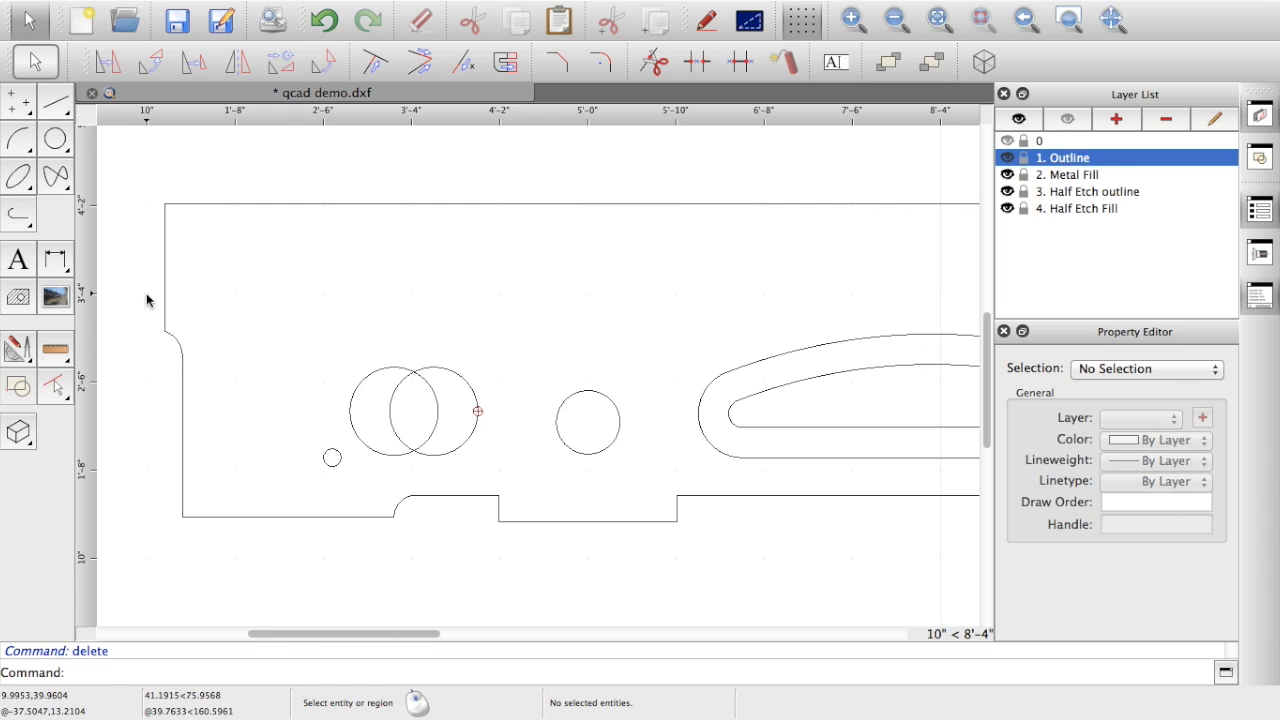
Join the two circles with tangent lines along their top and bottom.
left_click(55, 103)
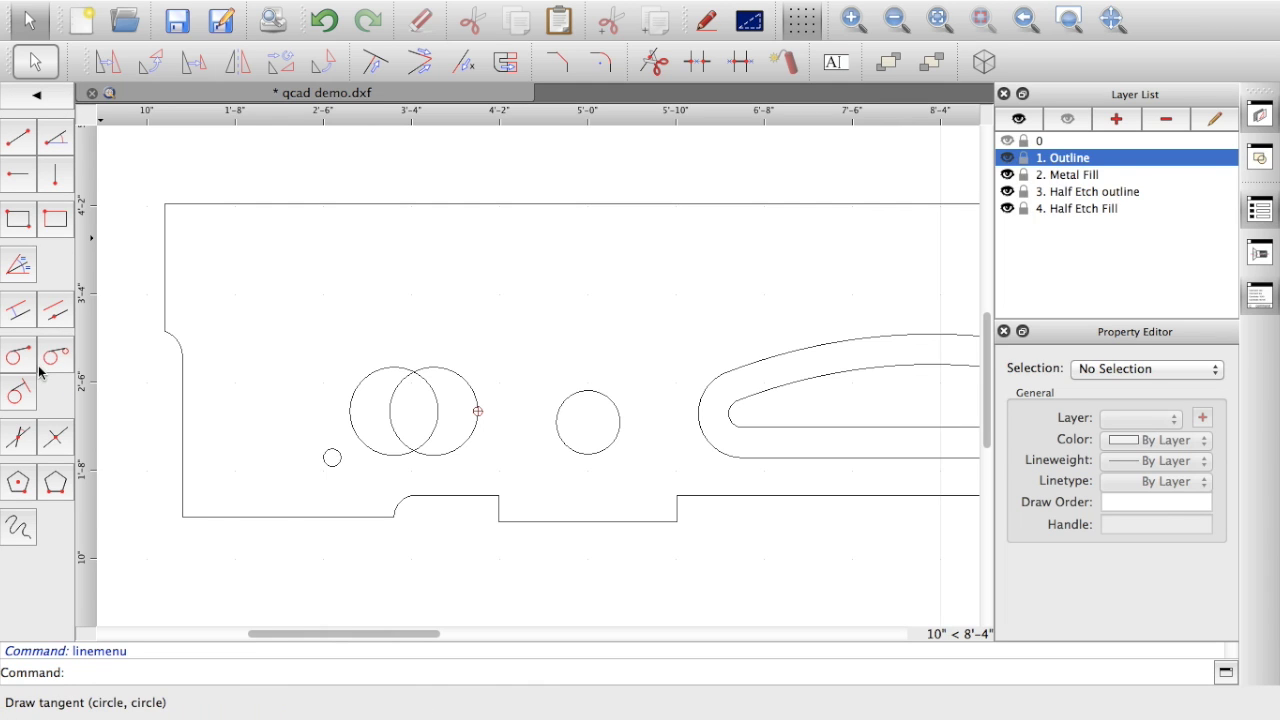
left_click(55, 359)
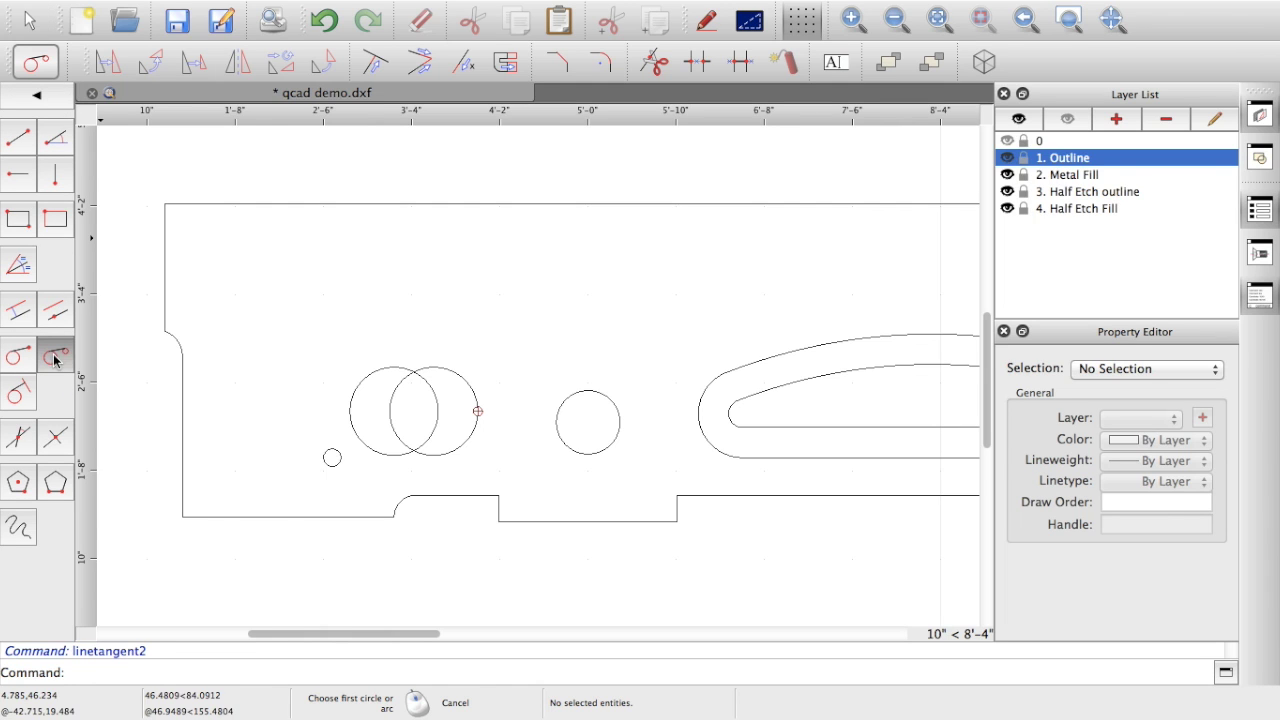
left_click(383, 453)
right_click(452, 450)
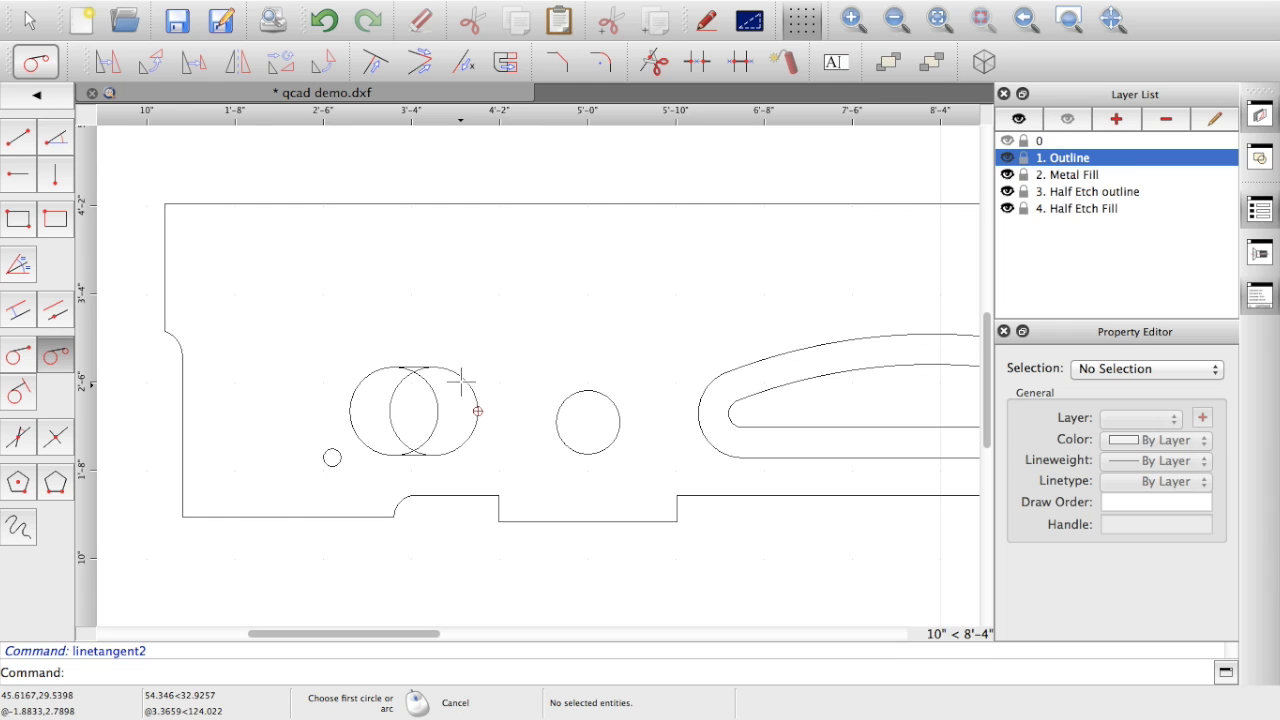
Remove the inner top and bottom arcs with Break Out Segment, leaving an obround slot.
left_click(700, 63)
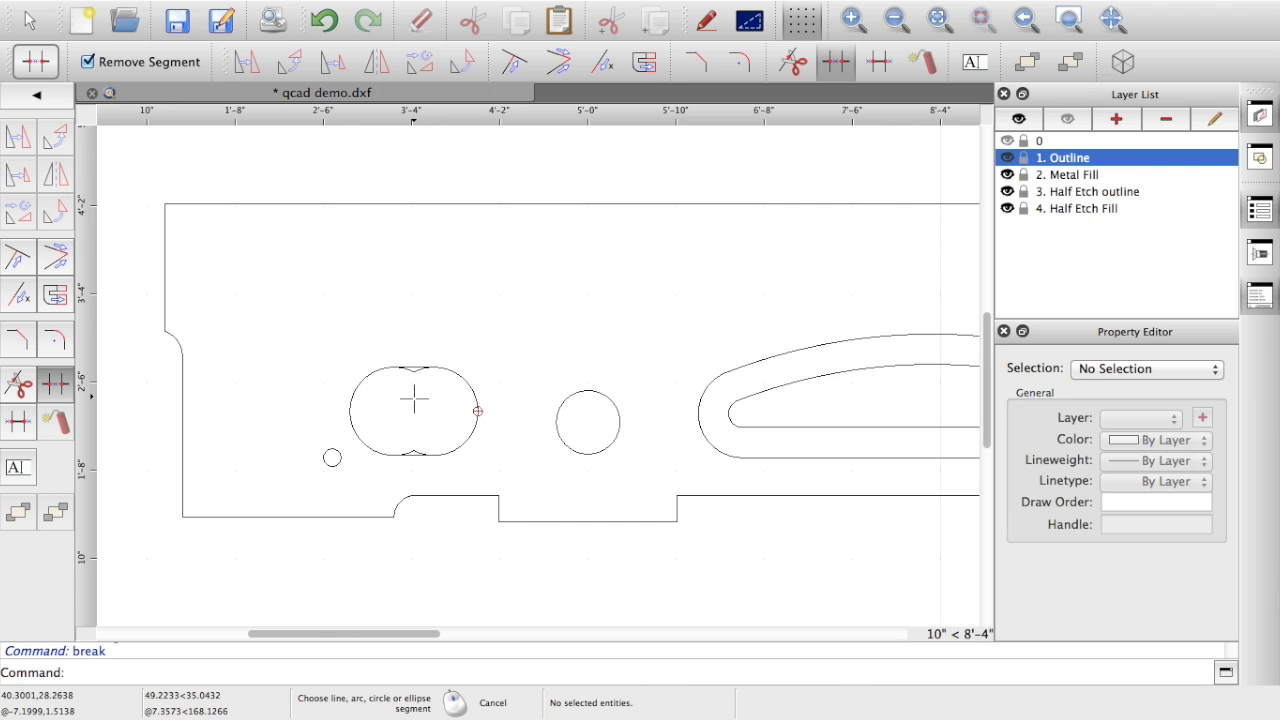
scroll(414, 400, "up", 5)
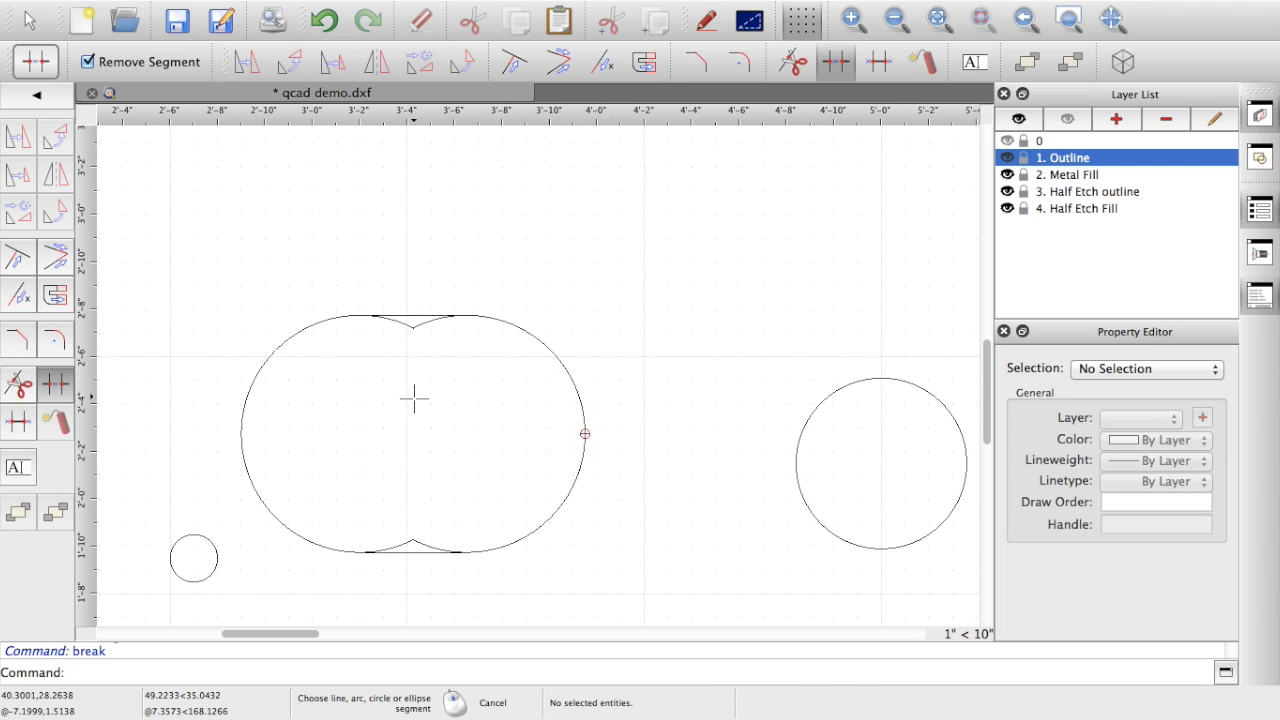
left_click(400, 322)
left_click(427, 322)
left_click(405, 545)
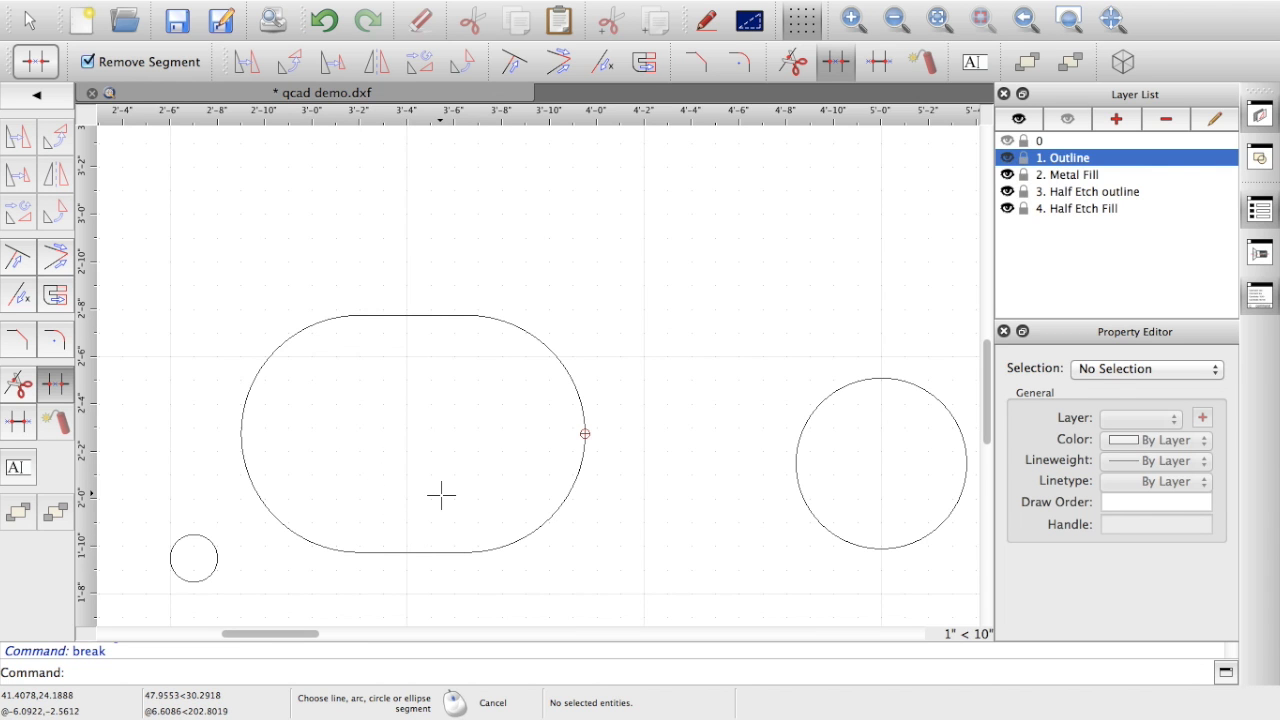
scroll(440, 494, "down", 5)
scroll(440, 494, "down", 3)
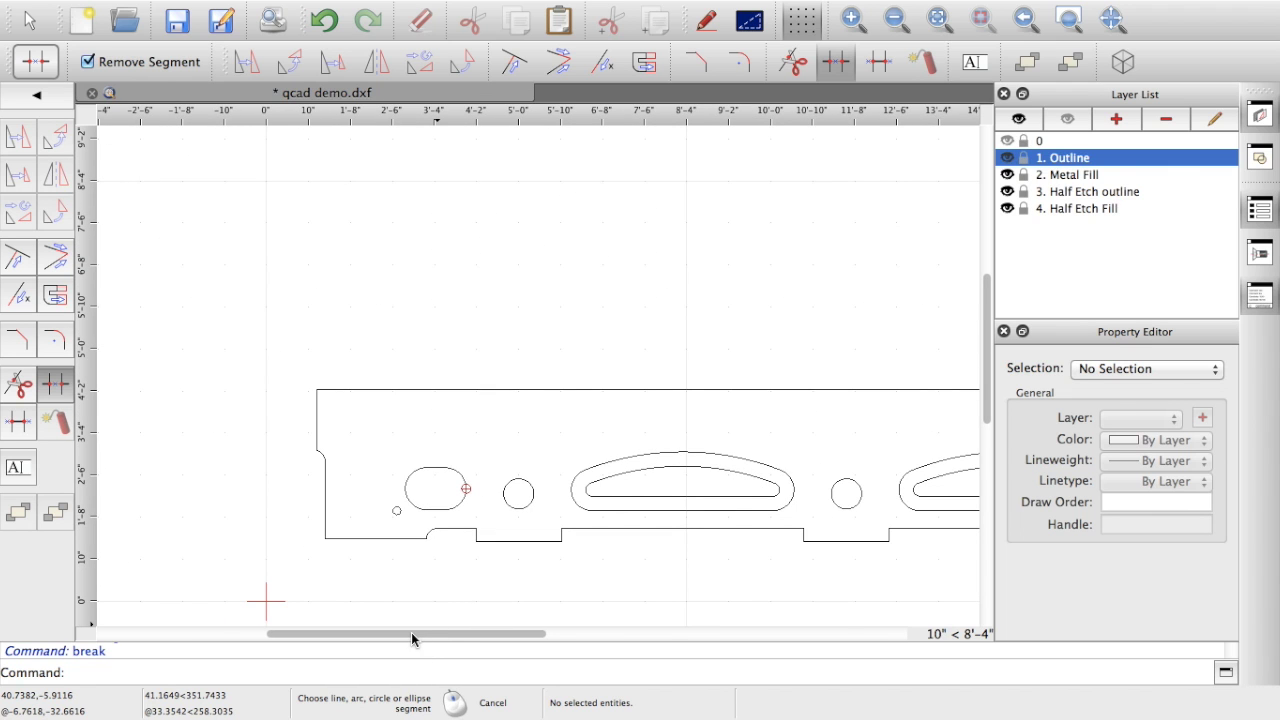
left_click_drag(411, 632, 459, 633)
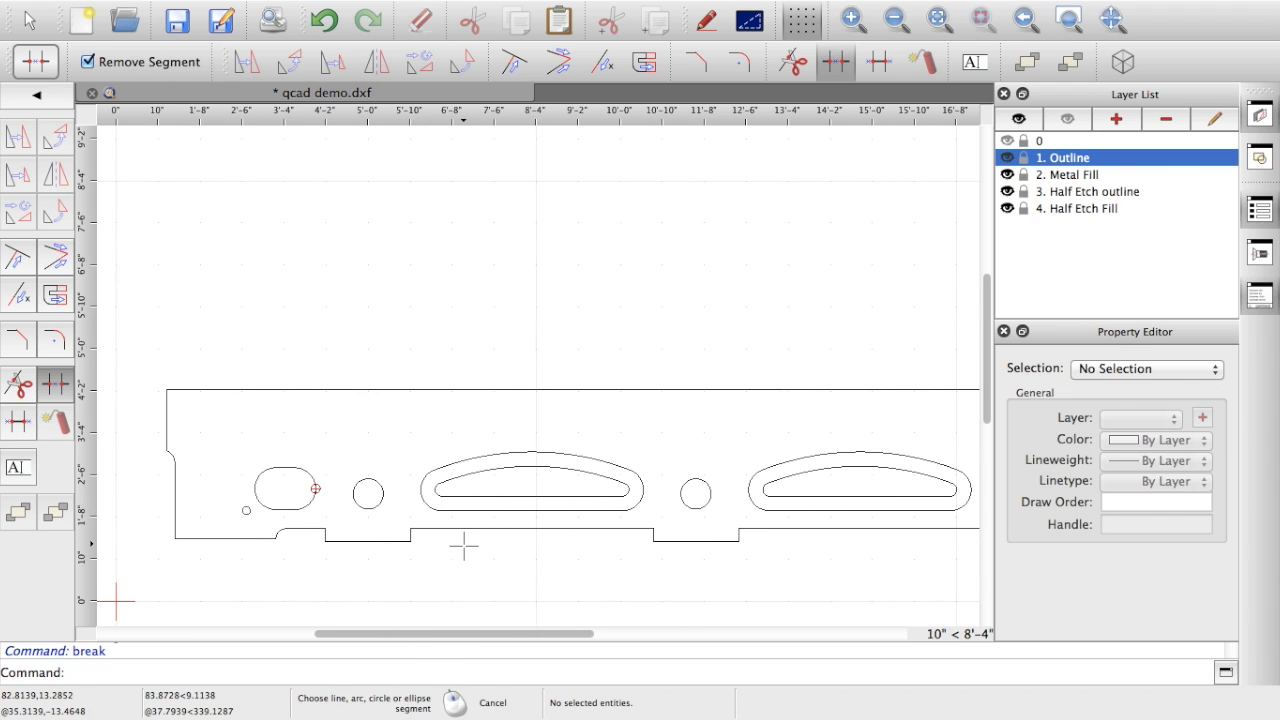
Zoom out to see the whole tender frame outline with the finished slot.
scroll(462, 546, "down", 4)
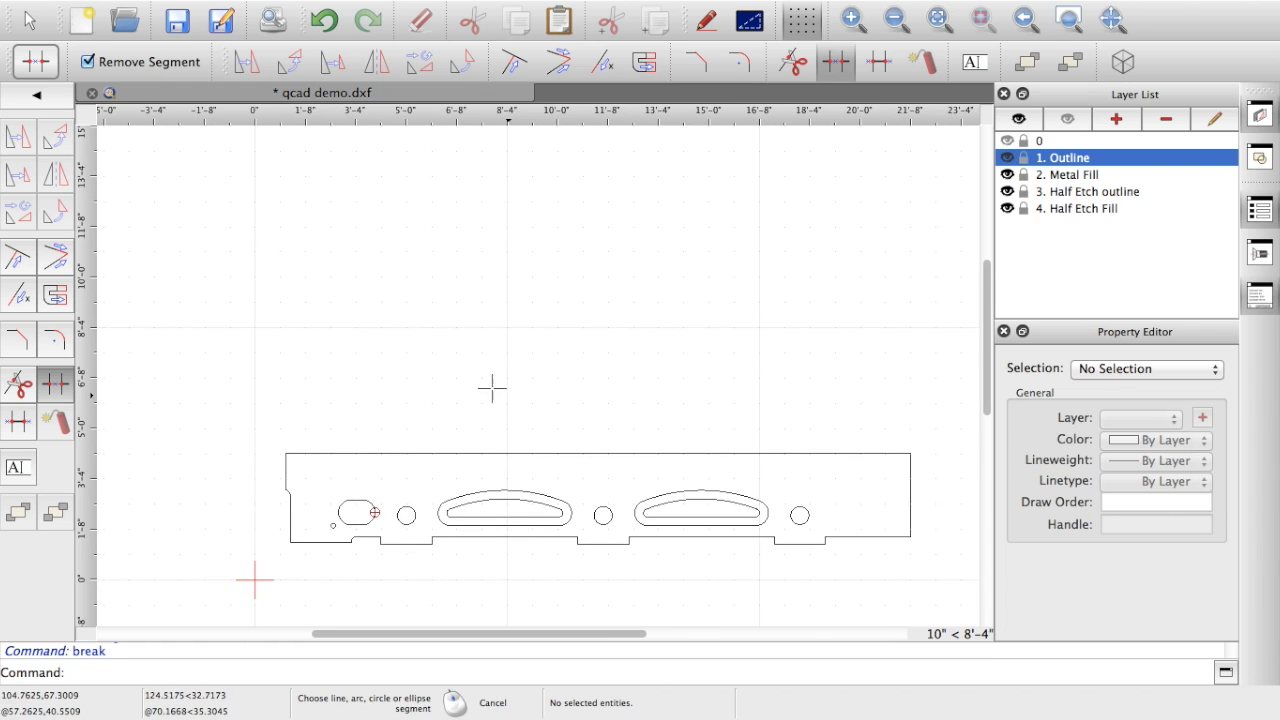